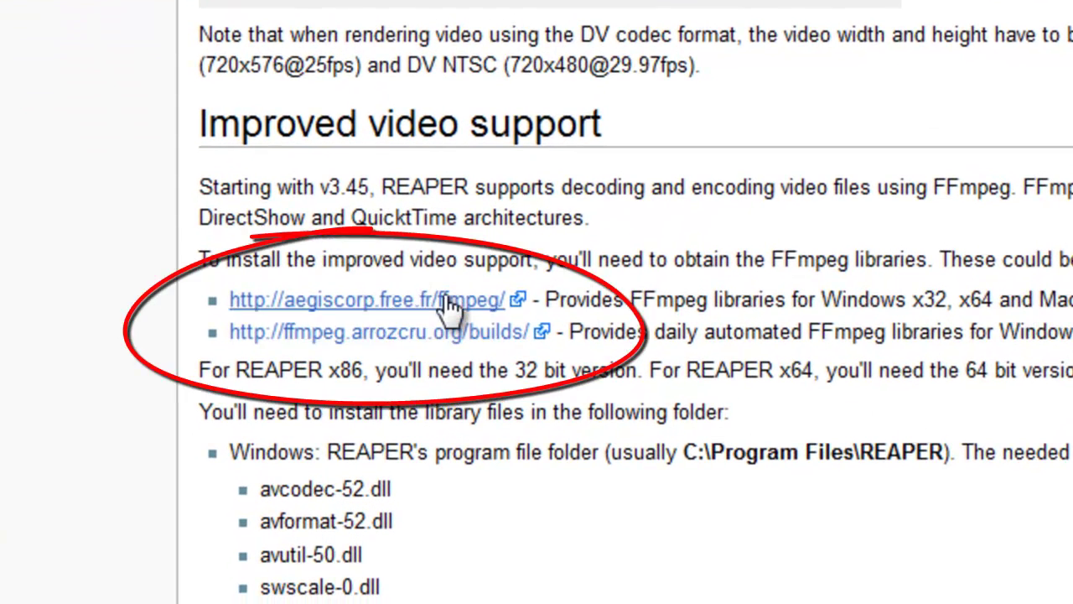
Open the FFmpeg builds page and download ffmpeg-dll-85761ef-win64.zip, dismissing the save dialog.
{"action": "left_click", "coordinate": [373, 303]}
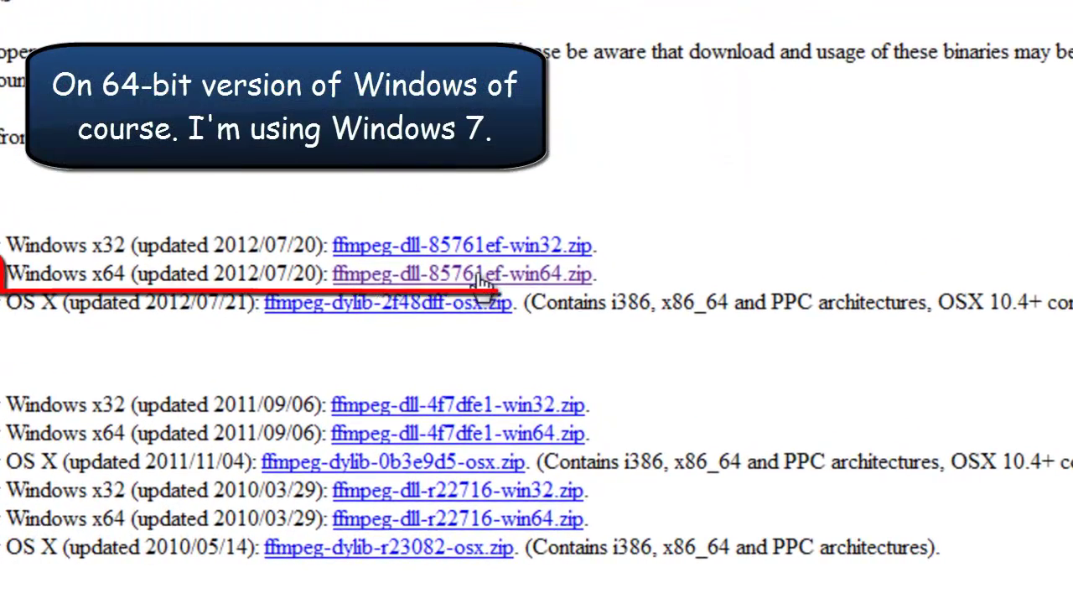
{"action": "left_click", "coordinate": [481, 279]}
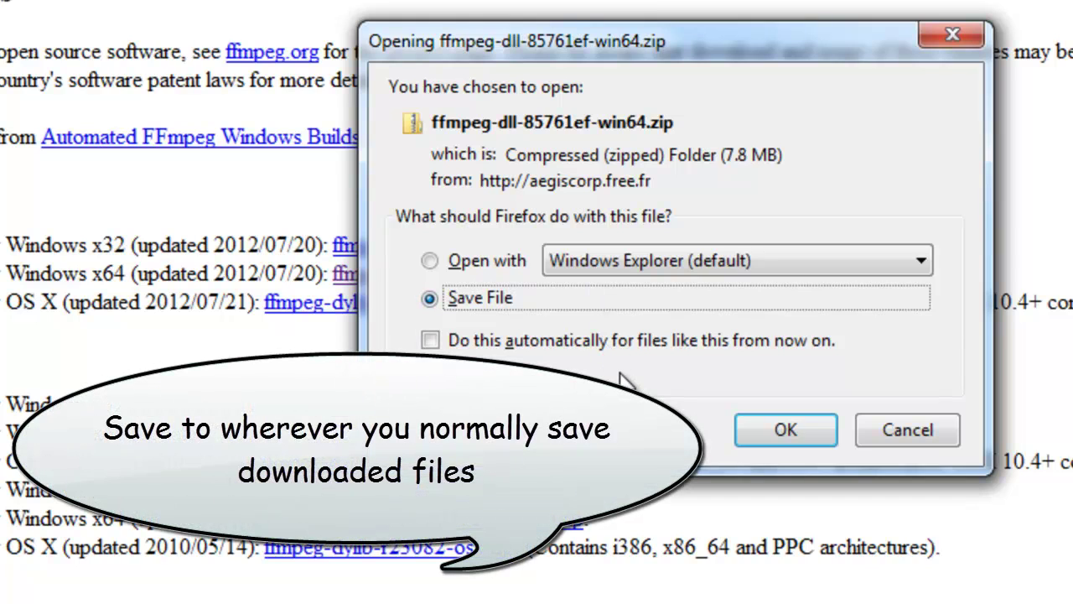
{"action": "left_click", "coordinate": [916, 431]}
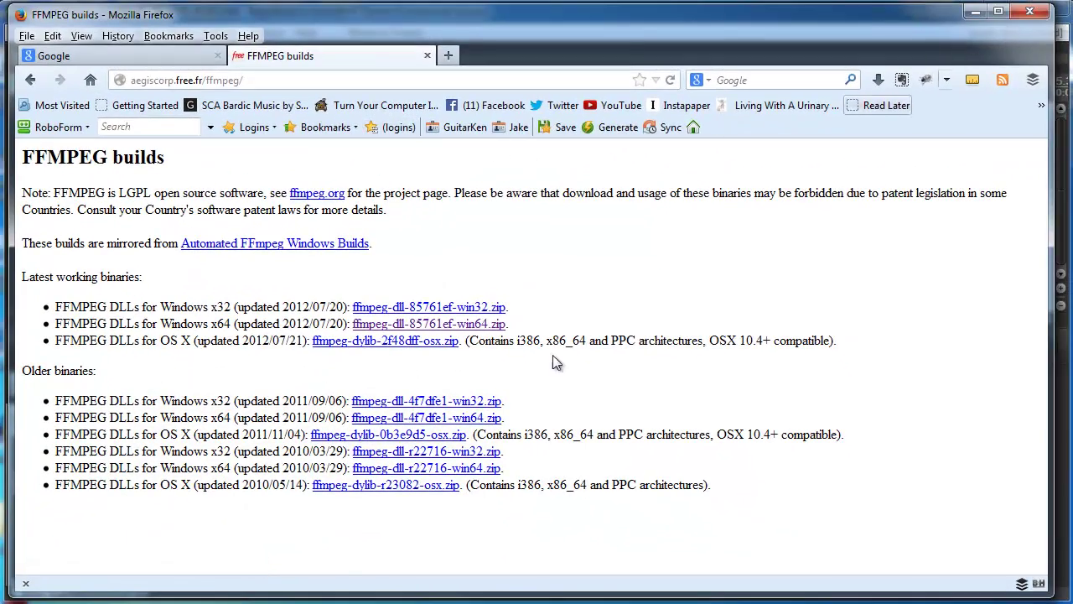
Extract ffmpeg-dll-85761ef-win64.zip in Downloads and open the extracted DLL folder.
{"action": "mouse_move", "coordinate": [243, 602]}
{"action": "left_click", "coordinate": [206, 570]}
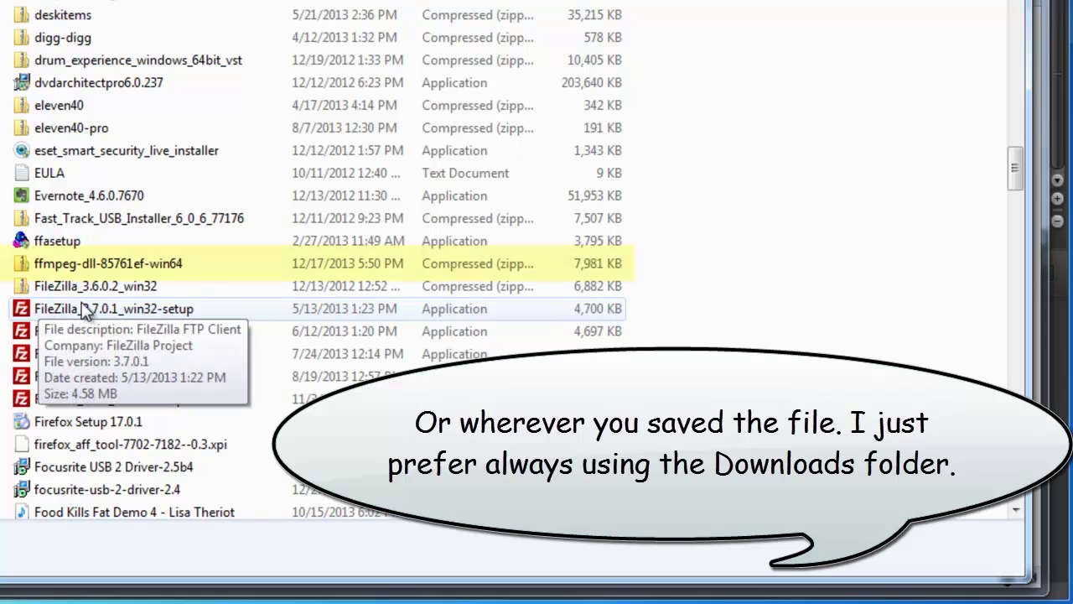
{"action": "left_click", "coordinate": [184, 270]}
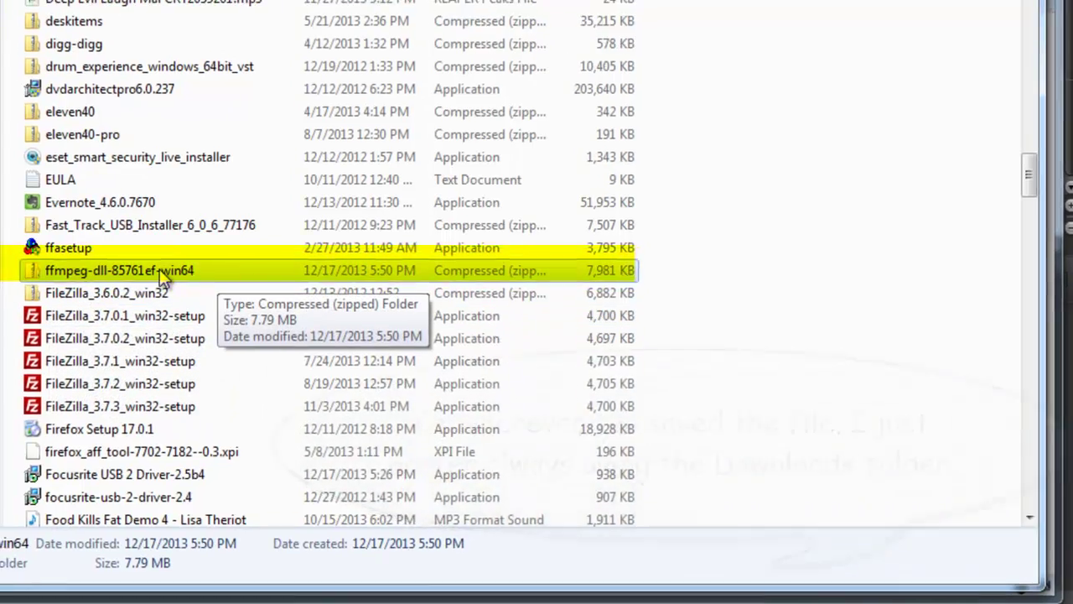
{"action": "right_click", "coordinate": [184, 272]}
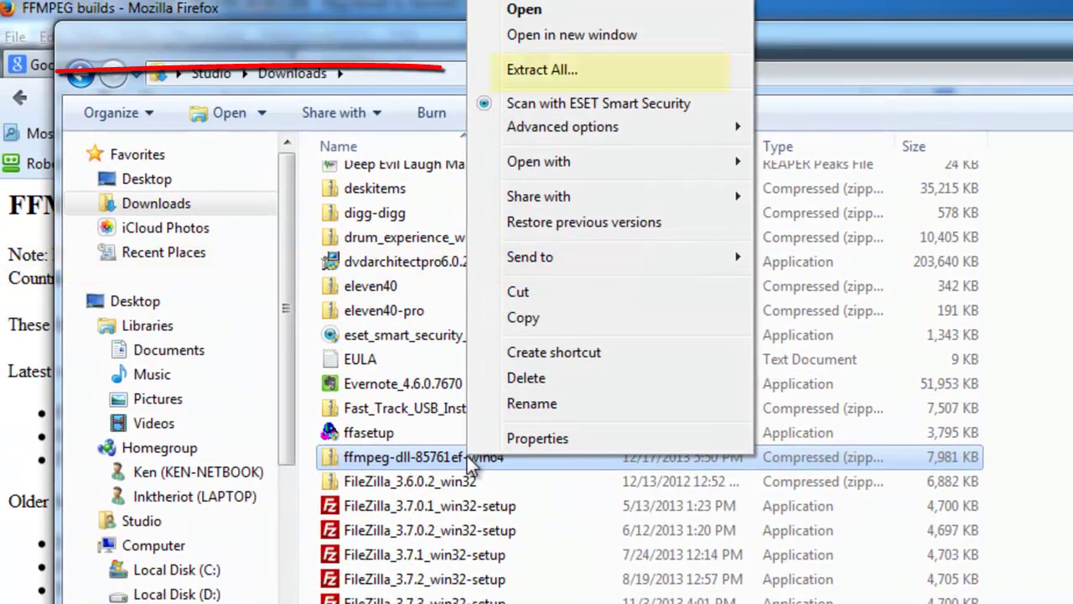
{"action": "left_click", "coordinate": [537, 72]}
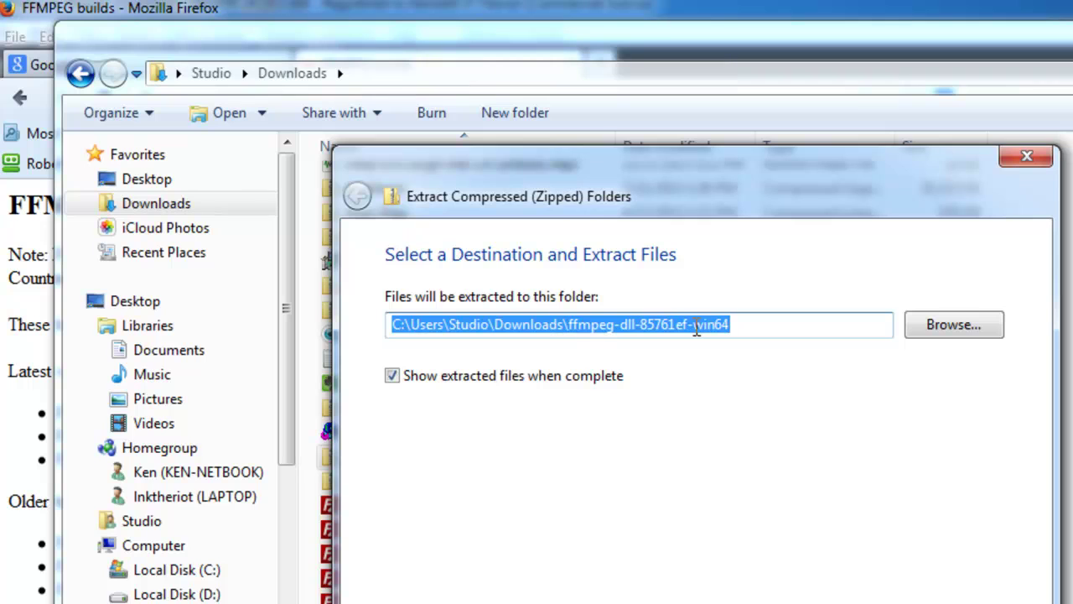
{"action": "key", "text": "Escape"}
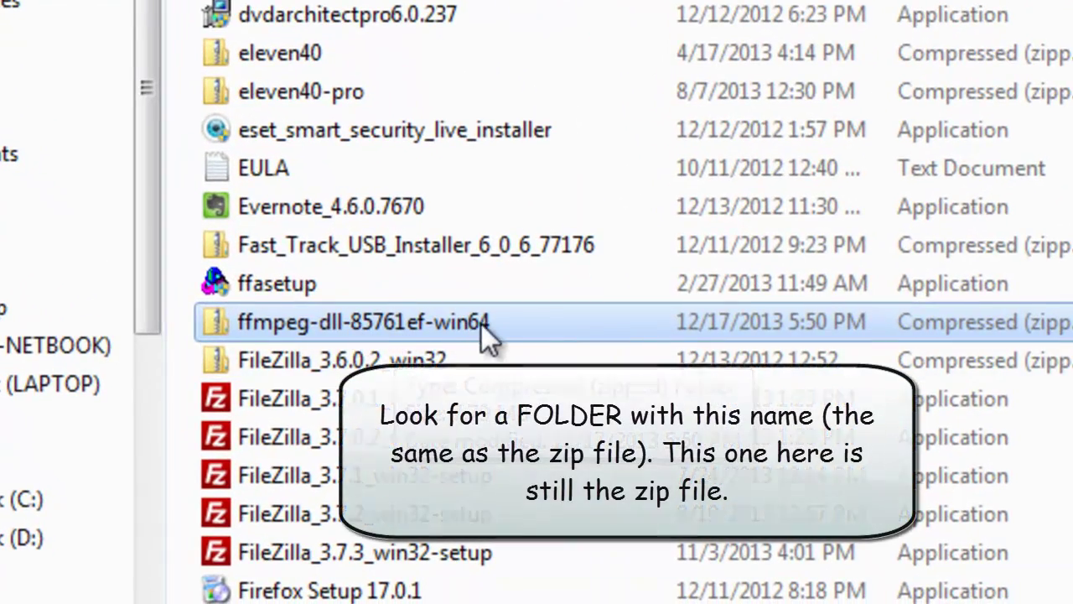
{"action": "key", "text": "Return"}
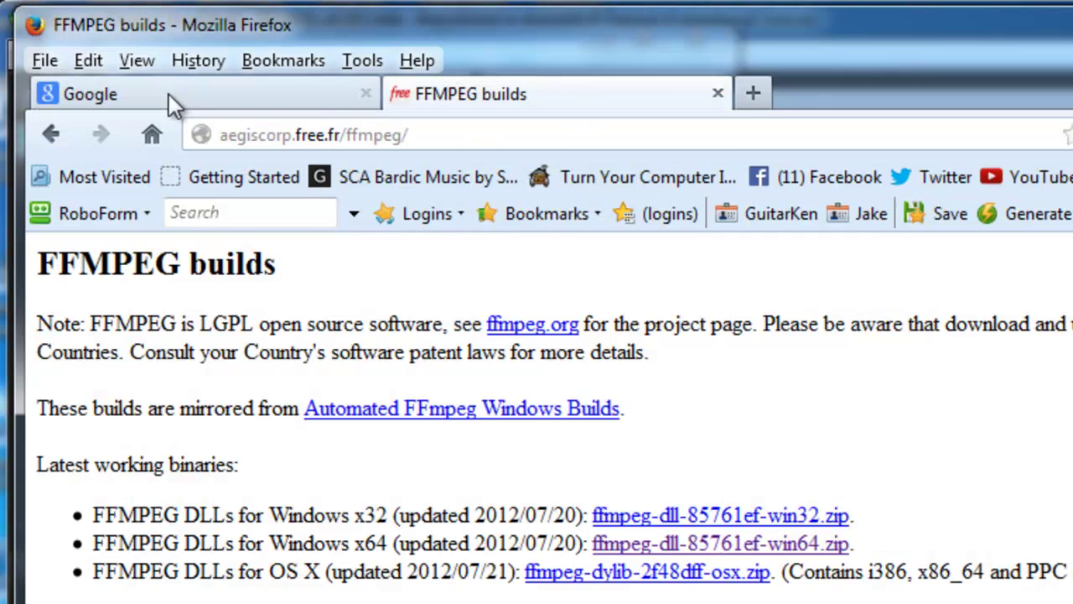
Back on the Cockos wiki Video Support page, highlight the Windows install folder and needed DLL names.
{"action": "left_click", "coordinate": [51, 135]}
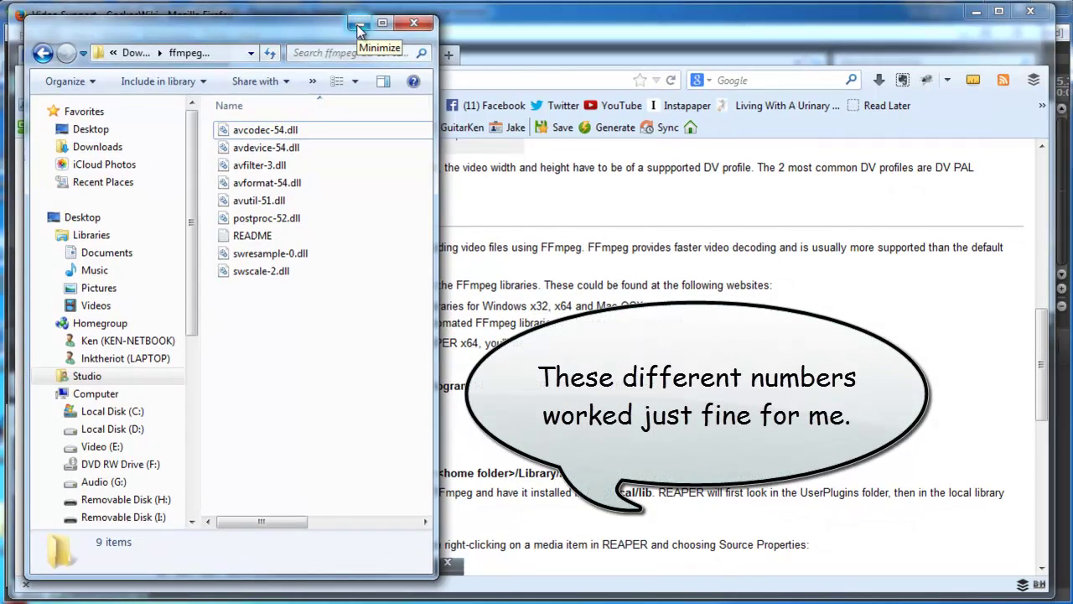
{"action": "left_click", "coordinate": [602, 40]}
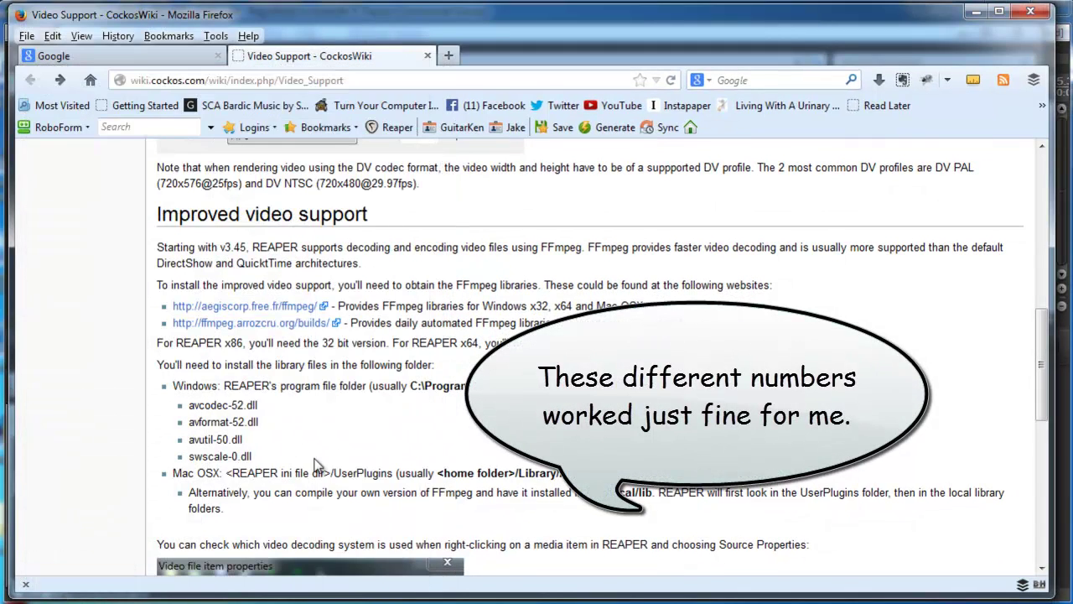
{"action": "left_click_drag", "start_coordinate": [192, 386], "coordinate": [387, 443]}
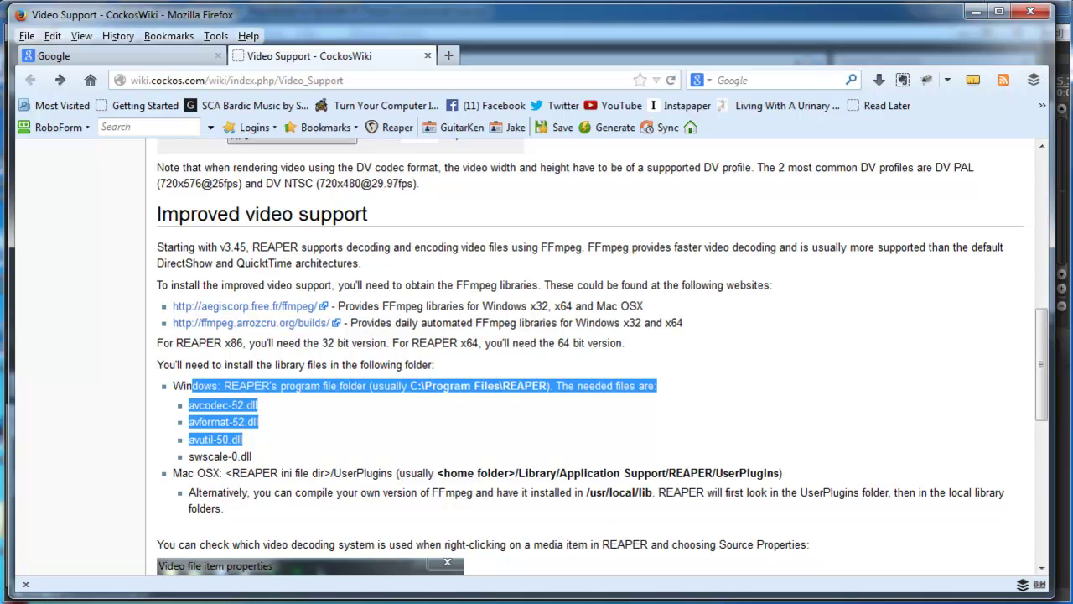
{"action": "mouse_move", "coordinate": [223, 593]}
{"action": "left_click", "coordinate": [223, 560]}
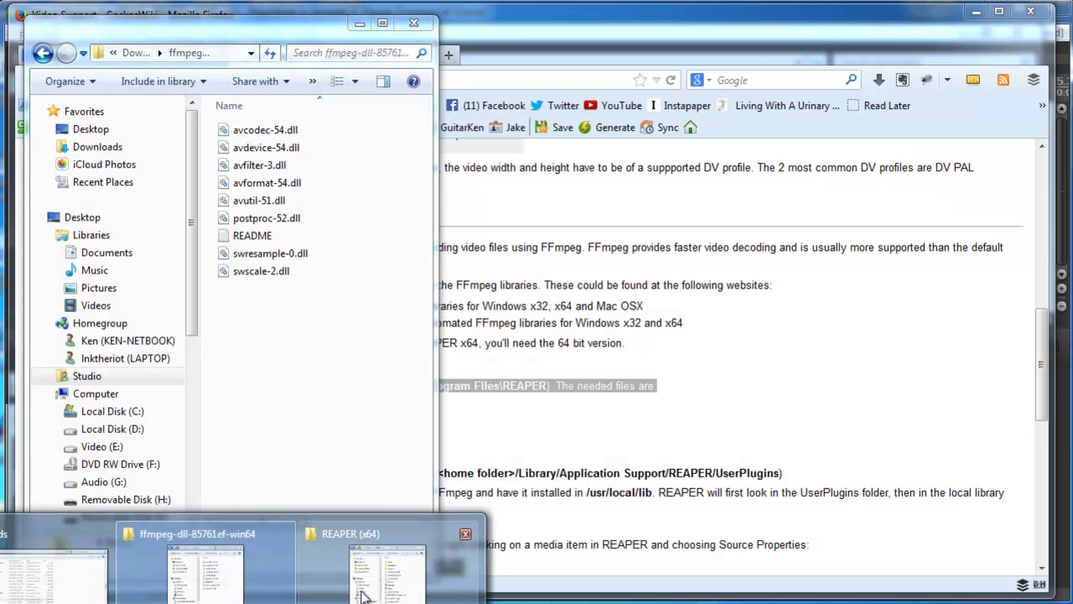
Open and widen the REAPER (x64) program folder, comparing it with the wiki's required DLL list.
{"action": "left_click", "coordinate": [375, 594]}
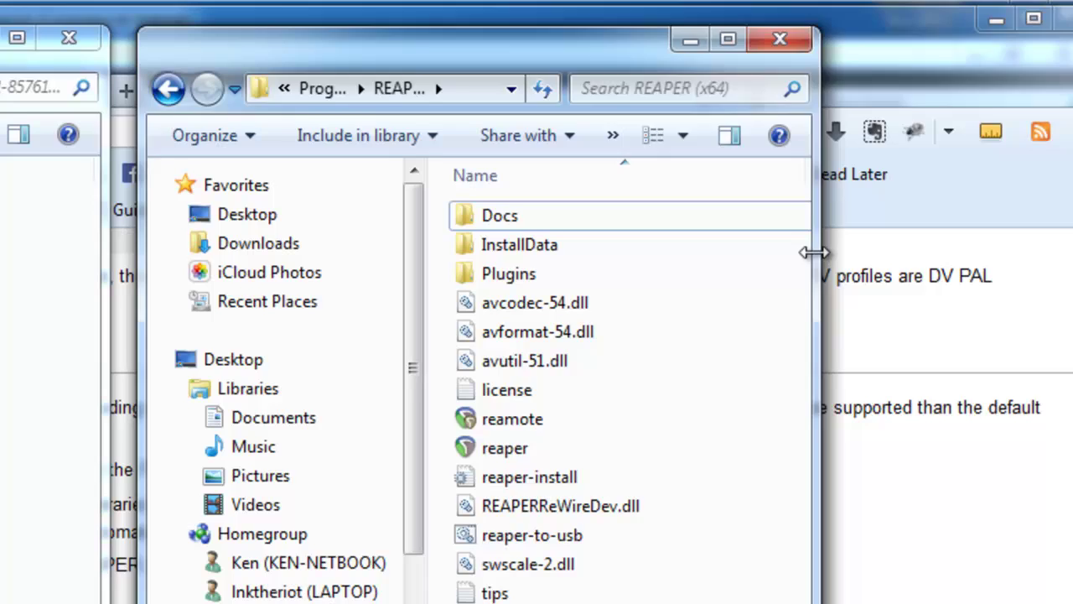
{"action": "left_click_drag", "start_coordinate": [847, 188], "coordinate": [1036, 188]}
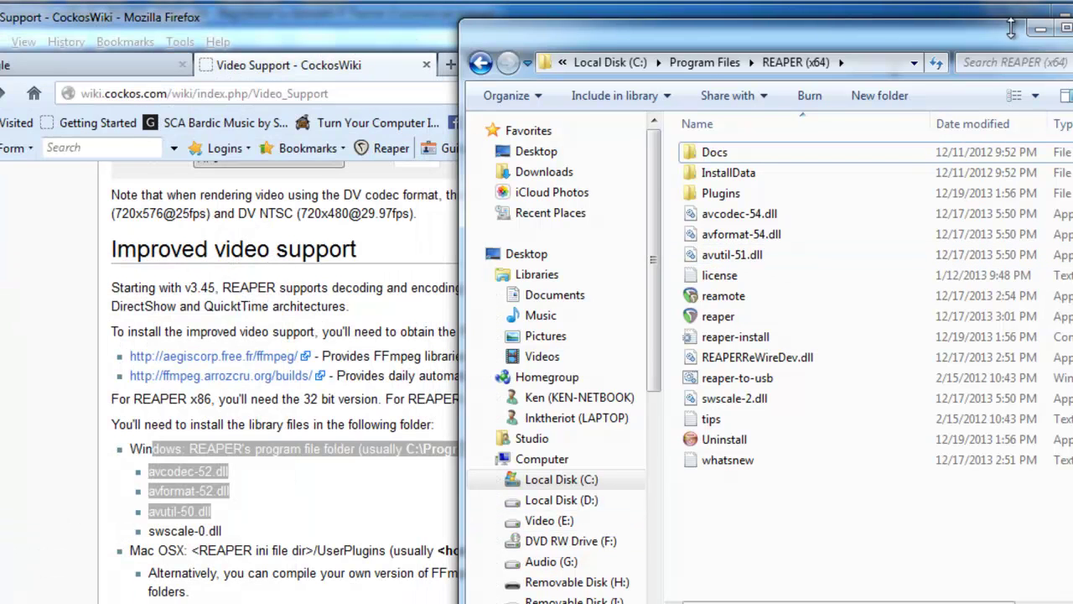
{"action": "left_click", "coordinate": [186, 491]}
{"action": "left_click_drag", "start_coordinate": [160, 472], "coordinate": [198, 529]}
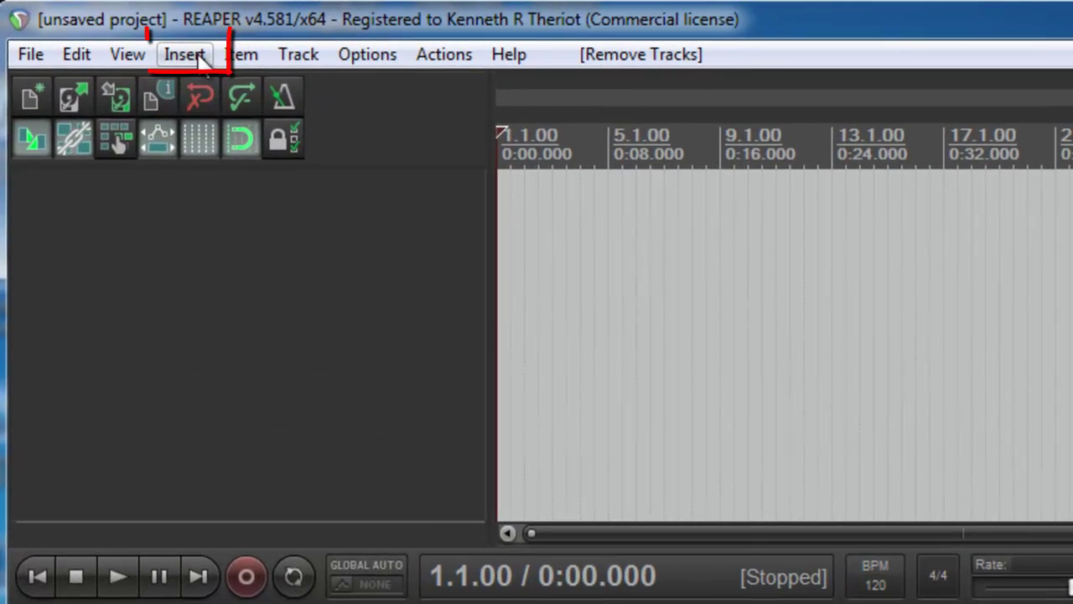
Import Video In Reaper.mp4 from the Videos library through Insert > Media file.
{"action": "left_click", "coordinate": [185, 54]}
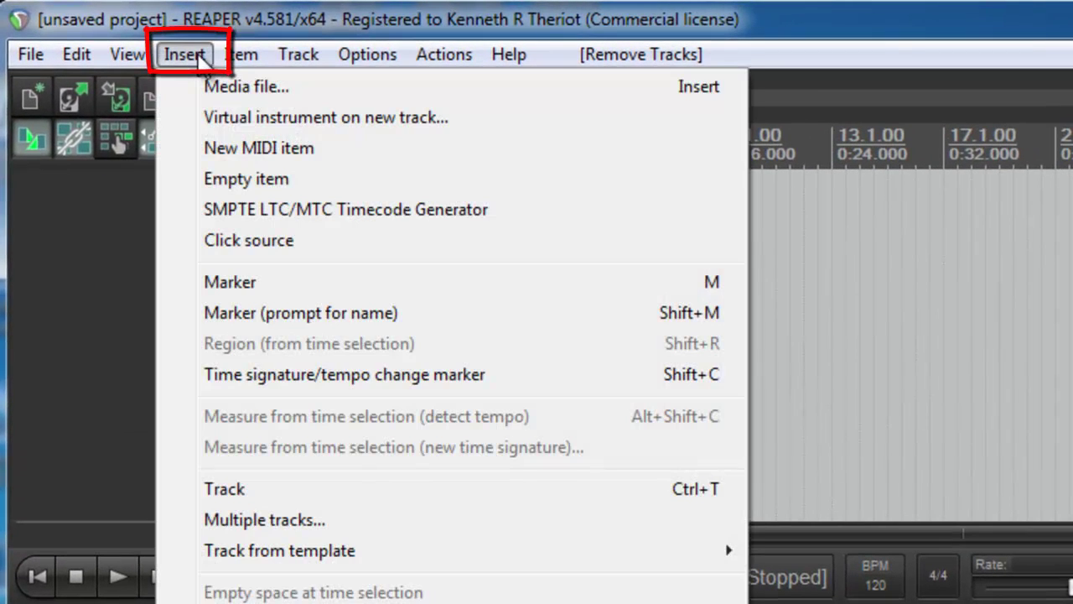
{"action": "left_click", "coordinate": [246, 86]}
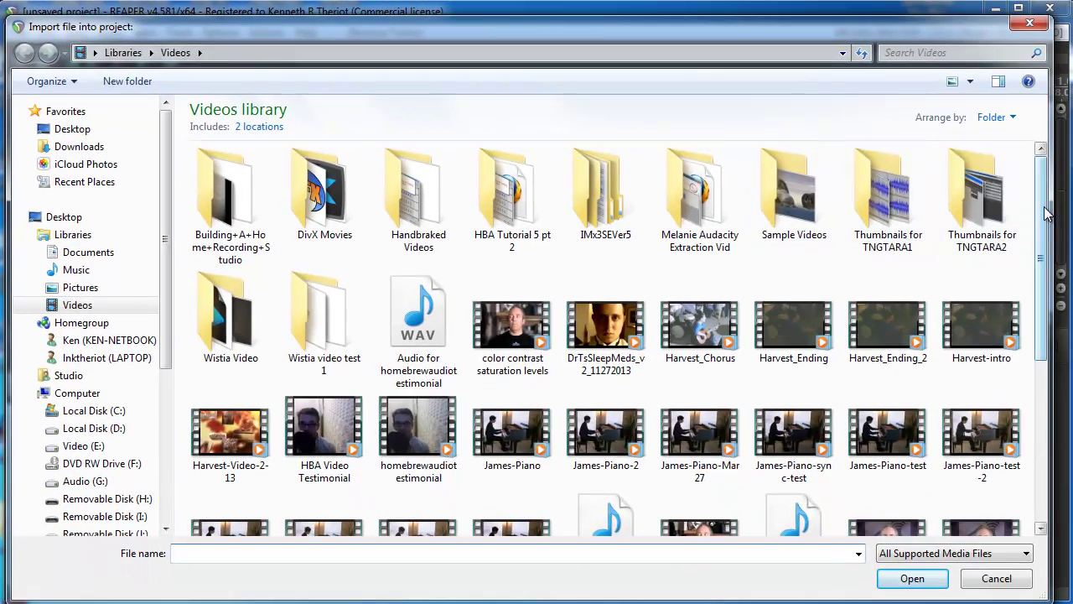
{"action": "scroll", "coordinate": [1034, 377], "scroll_direction": "down", "scroll_amount": 3}
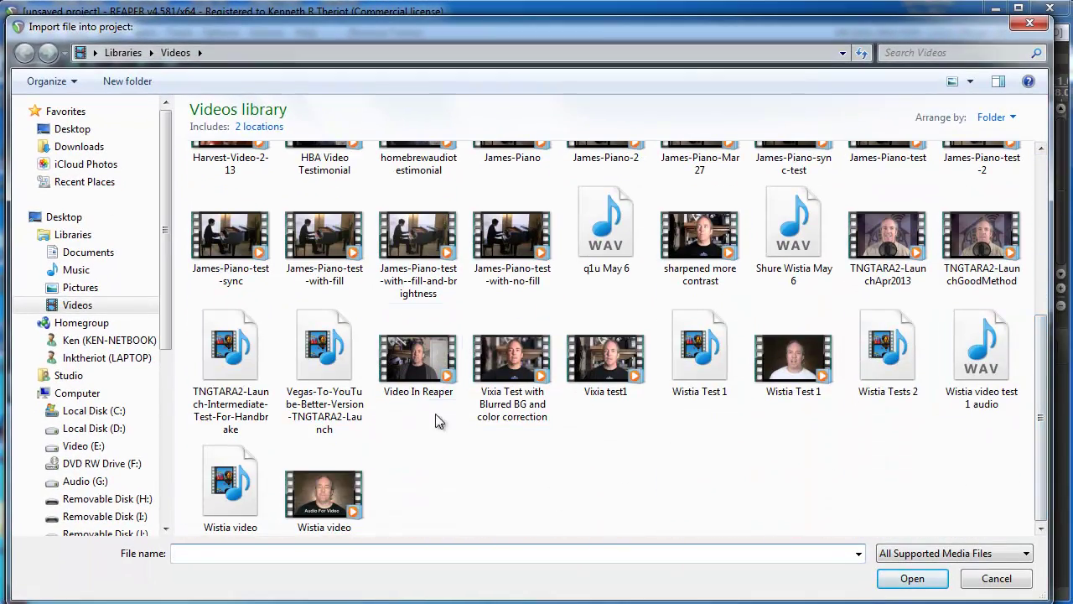
{"action": "double_click", "coordinate": [427, 363]}
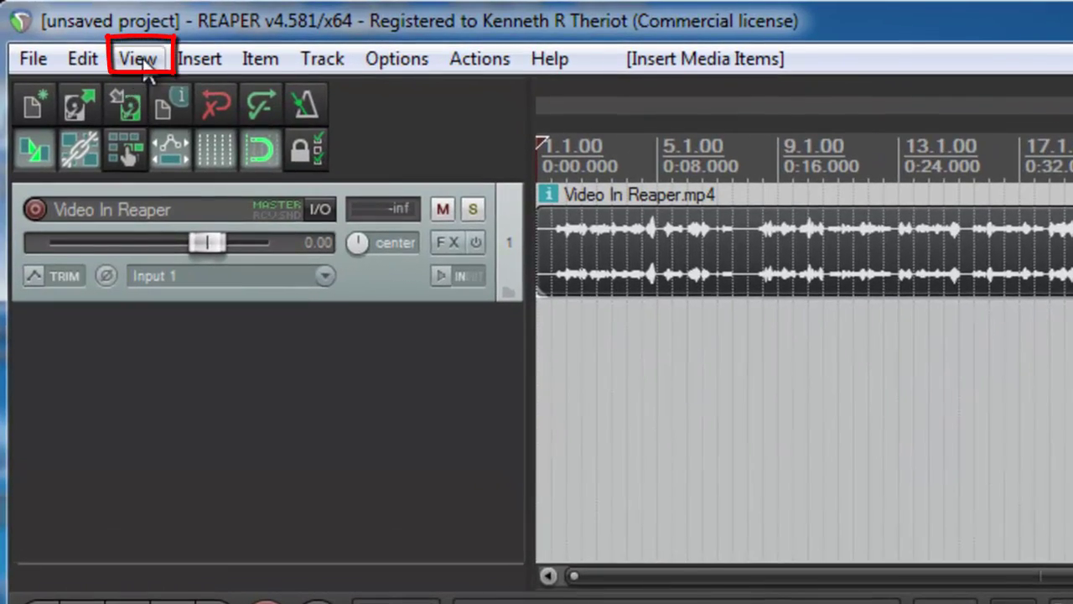
Show the Video Window, shift it slightly left, and test playback from the project start.
{"action": "left_click", "coordinate": [137, 59]}
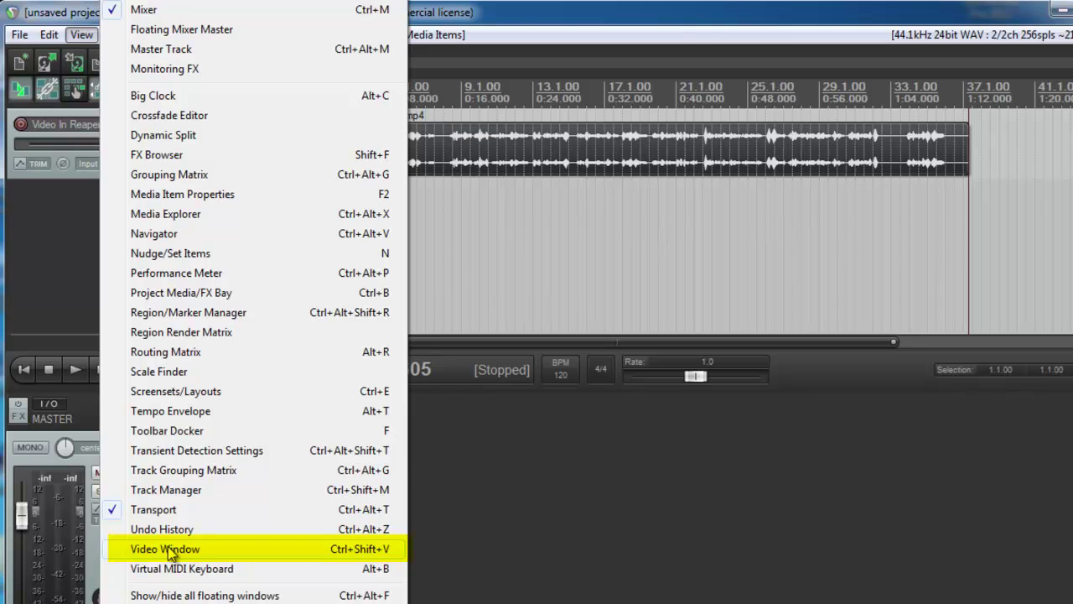
{"action": "left_click", "coordinate": [167, 550]}
{"action": "key", "text": "Home"}
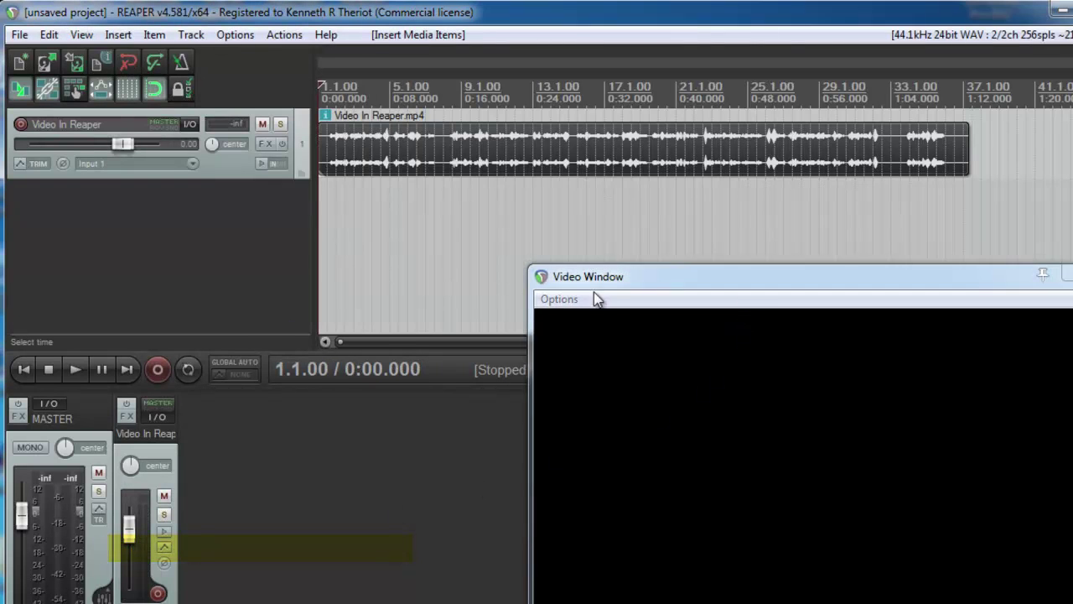
{"action": "left_click_drag", "start_coordinate": [617, 282], "coordinate": [595, 279]}
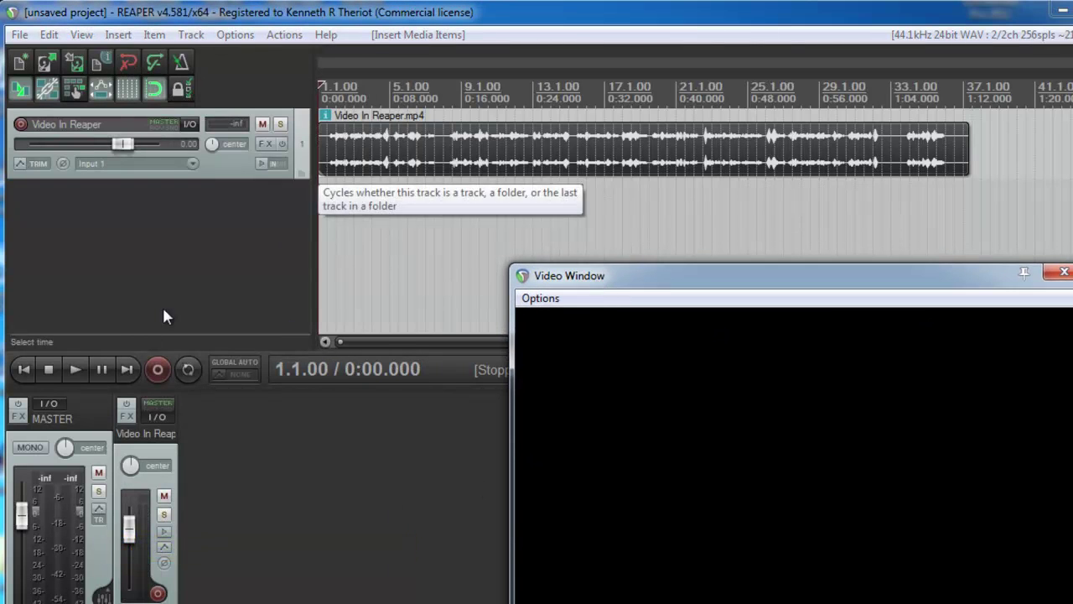
{"action": "left_click", "coordinate": [74, 369]}
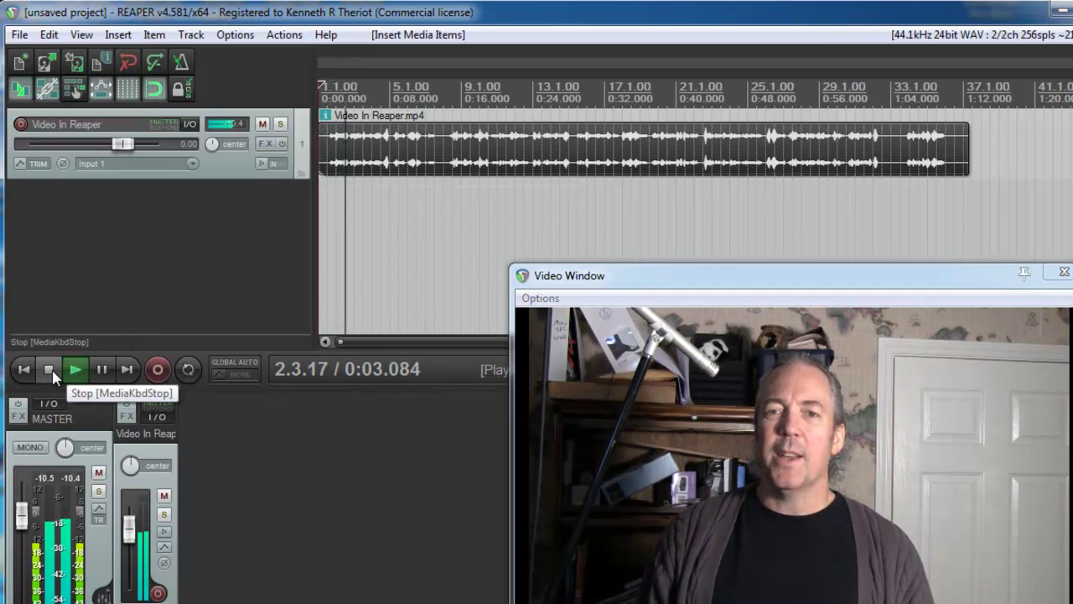
{"action": "left_click", "coordinate": [49, 369]}
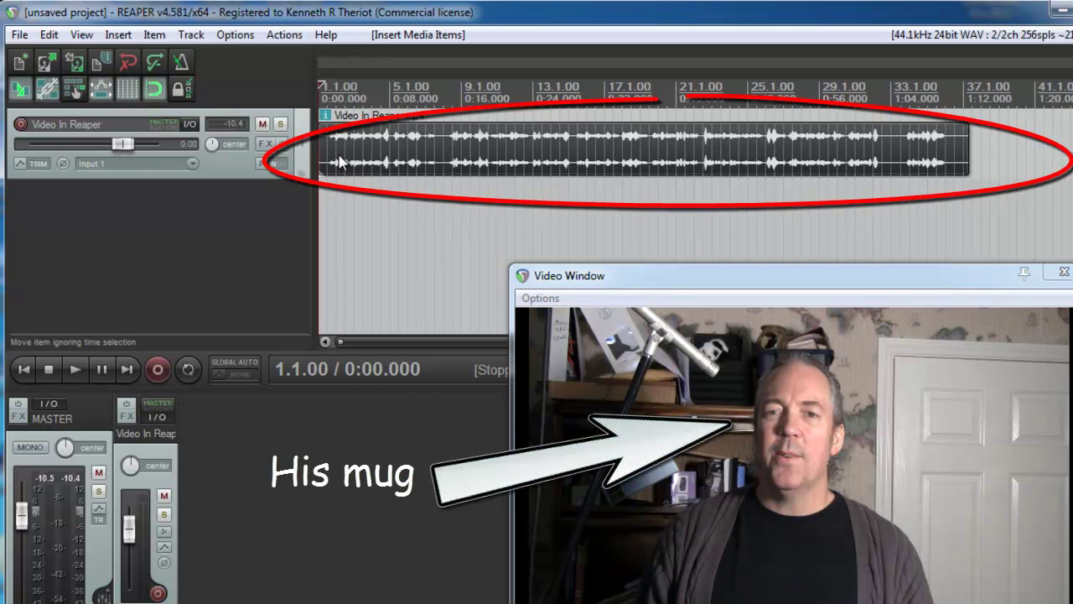
{"action": "left_click", "coordinate": [76, 368]}
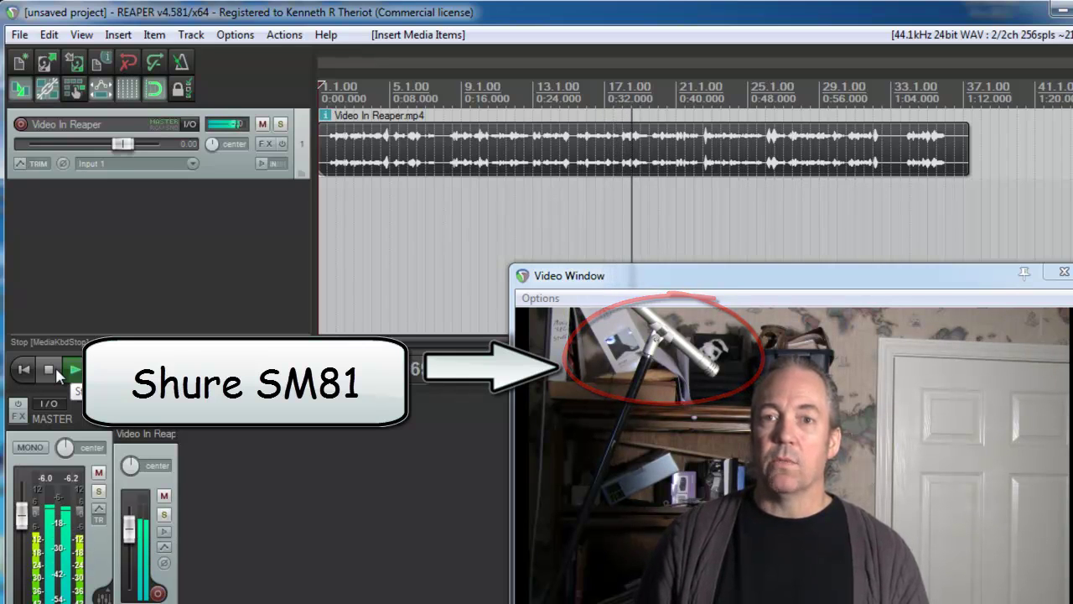
{"action": "left_click", "coordinate": [55, 369]}
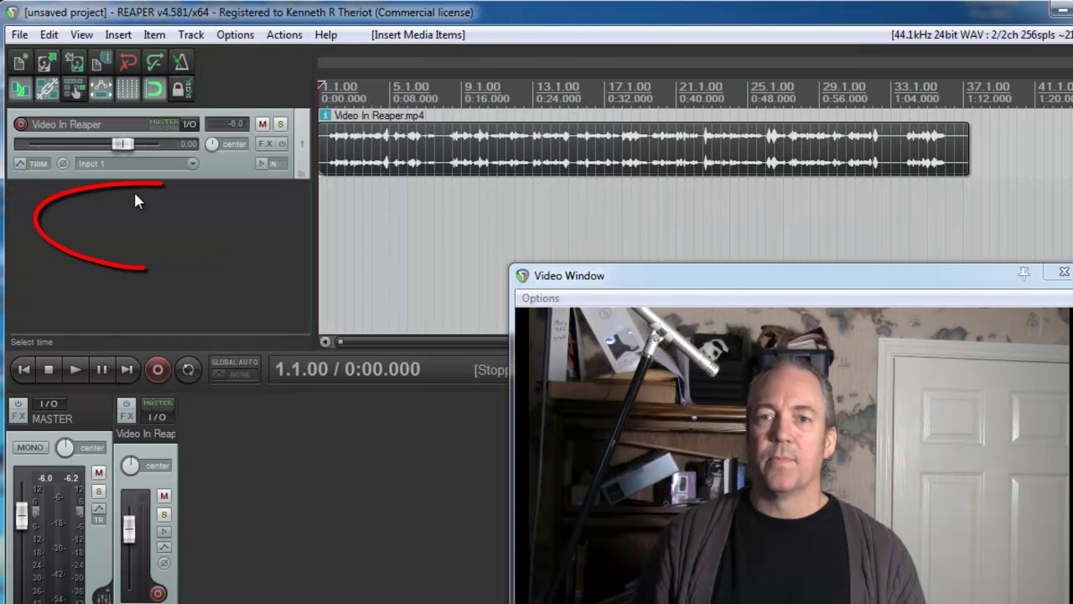
Add a second track and import Reaper Video Audio.wav onto it.
{"action": "double_click", "coordinate": [135, 198]}
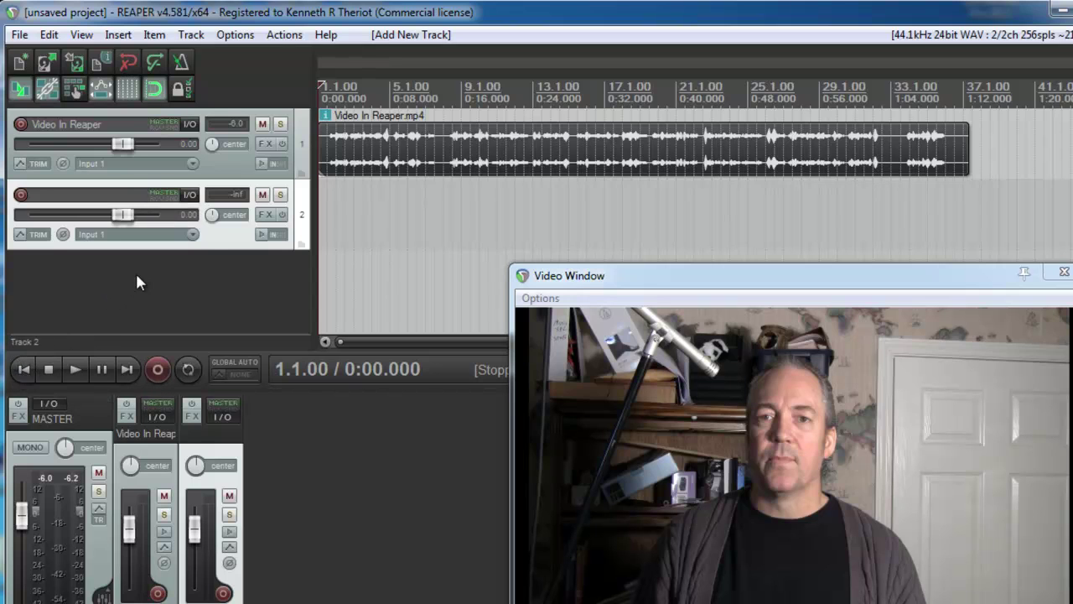
{"action": "left_click", "coordinate": [117, 37]}
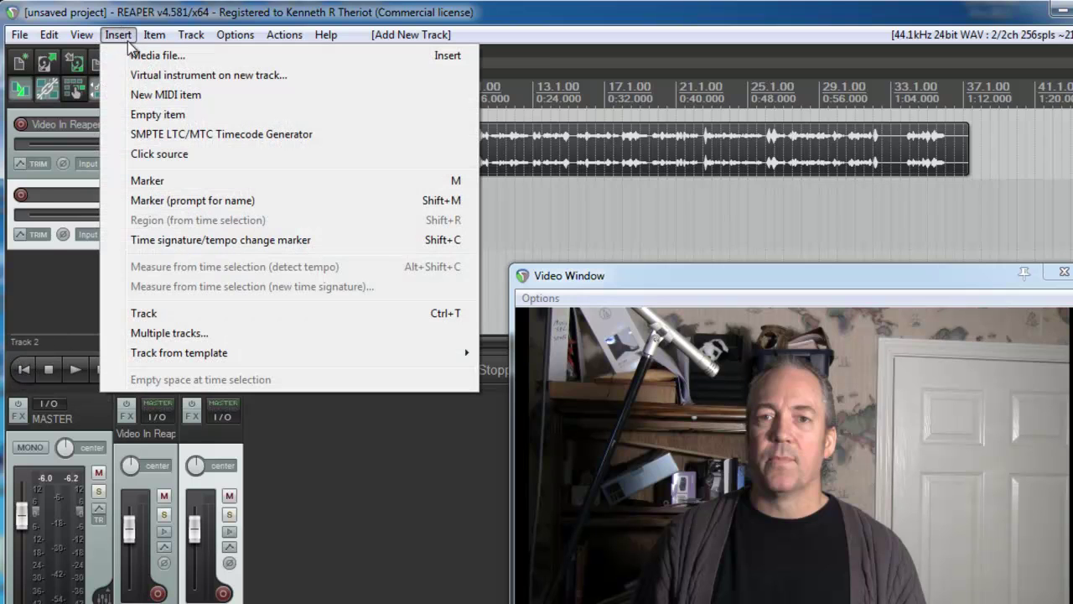
{"action": "left_click", "coordinate": [139, 43]}
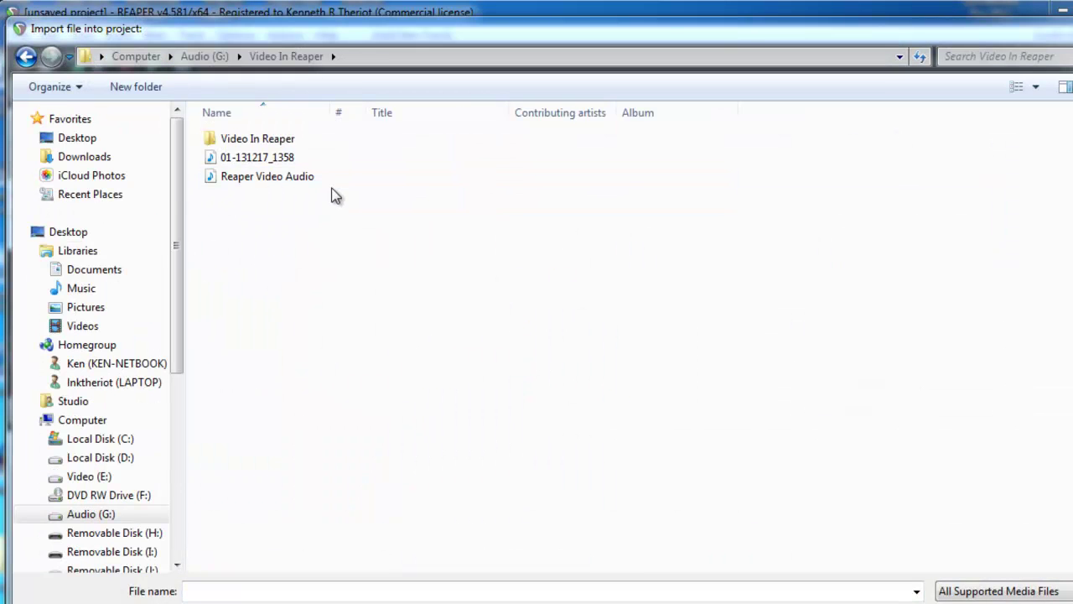
{"action": "double_click", "coordinate": [223, 180]}
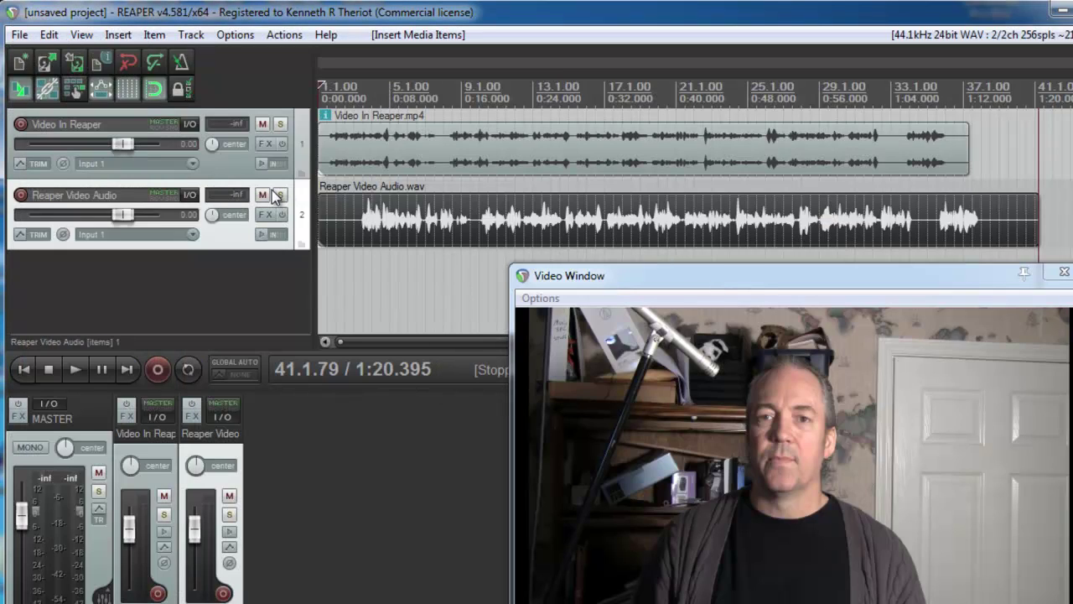
Solo the Reaper Video Audio track and audition it from 0:05.
{"action": "left_click", "coordinate": [281, 195]}
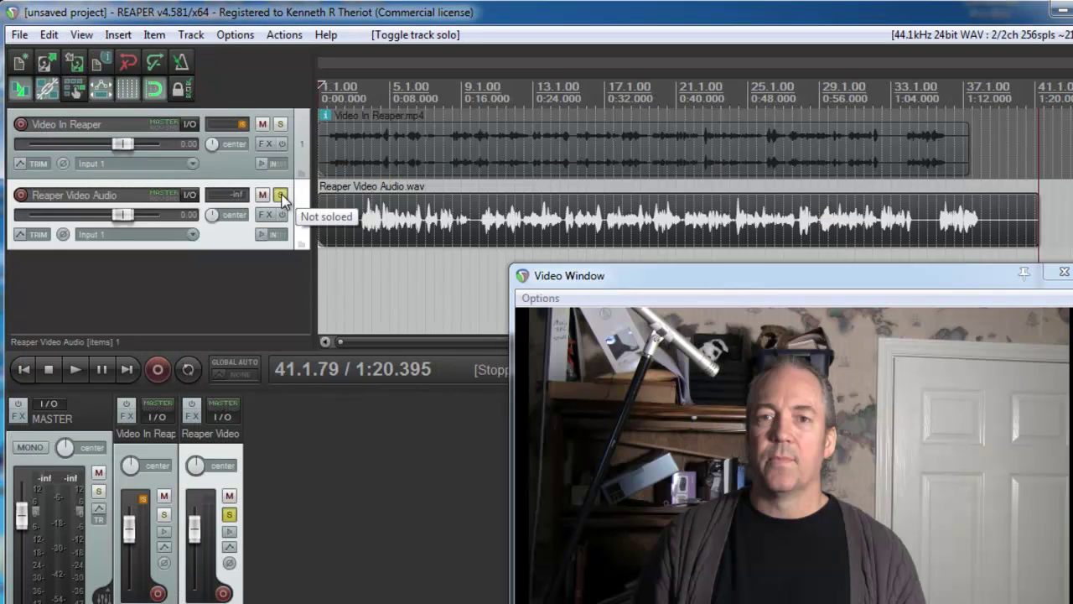
{"action": "left_click", "coordinate": [362, 261]}
{"action": "key", "text": "space"}
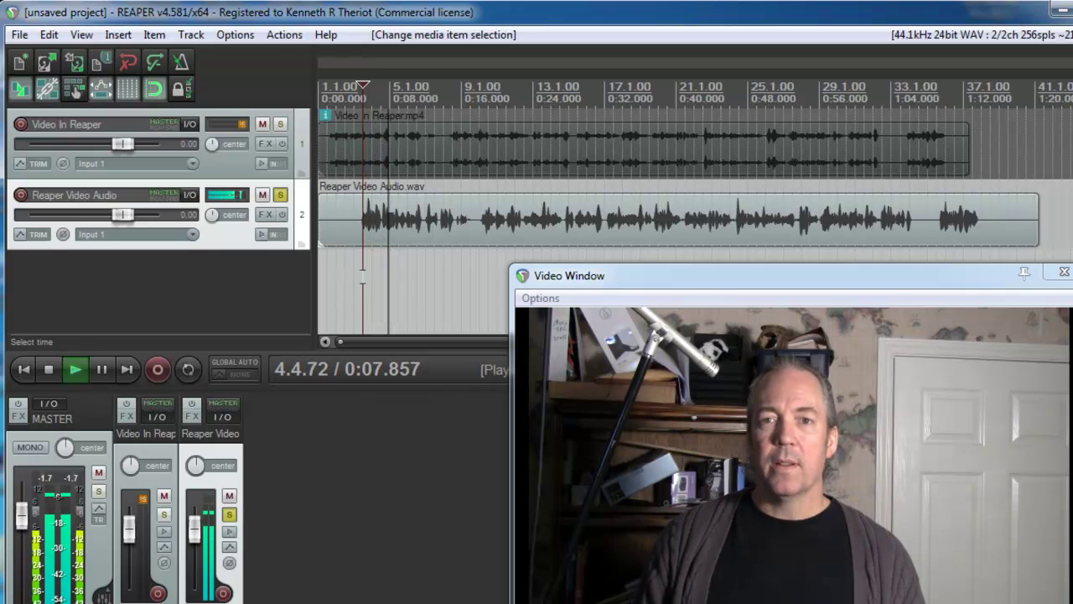
{"action": "key", "text": "space"}
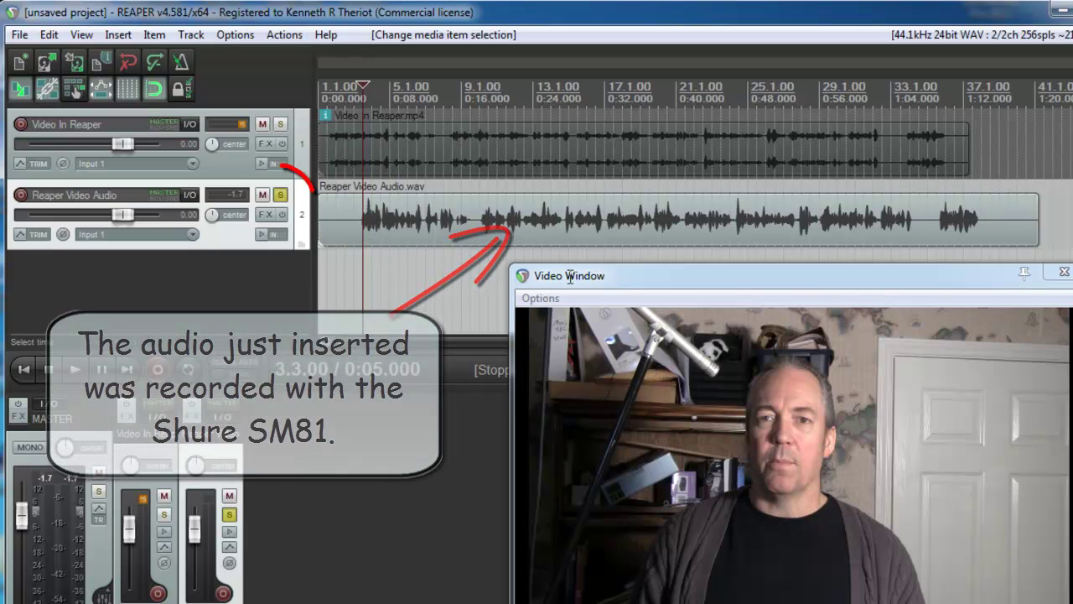
Unsolo Reaper Video Audio, set its fader to -8.70 dB, and play to compare levels.
{"action": "left_click", "coordinate": [280, 195]}
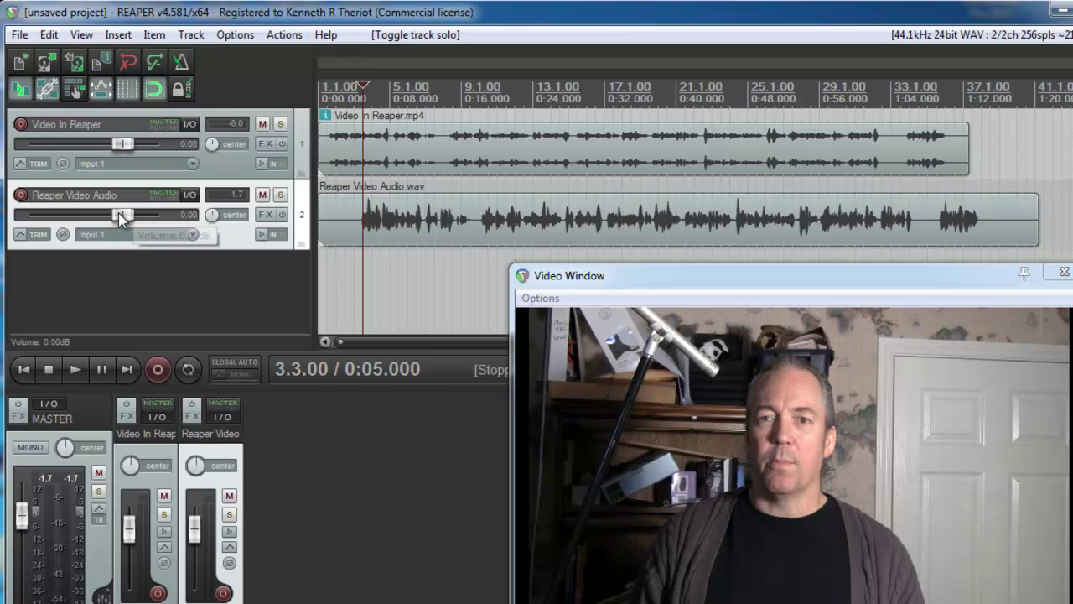
{"action": "left_click_drag", "start_coordinate": [123, 214], "coordinate": [97, 217]}
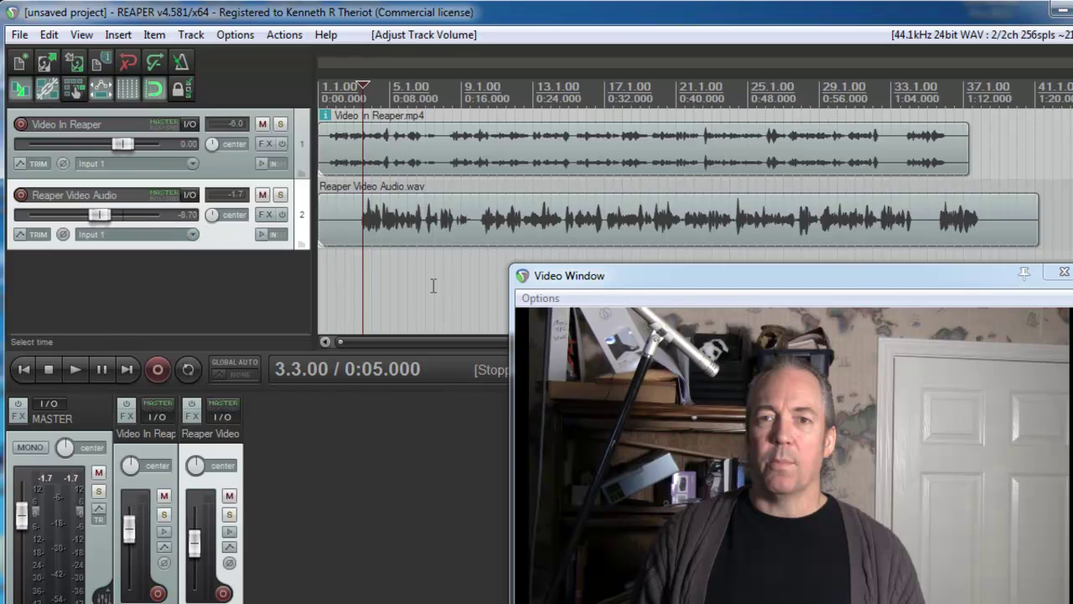
{"action": "key", "text": "space"}
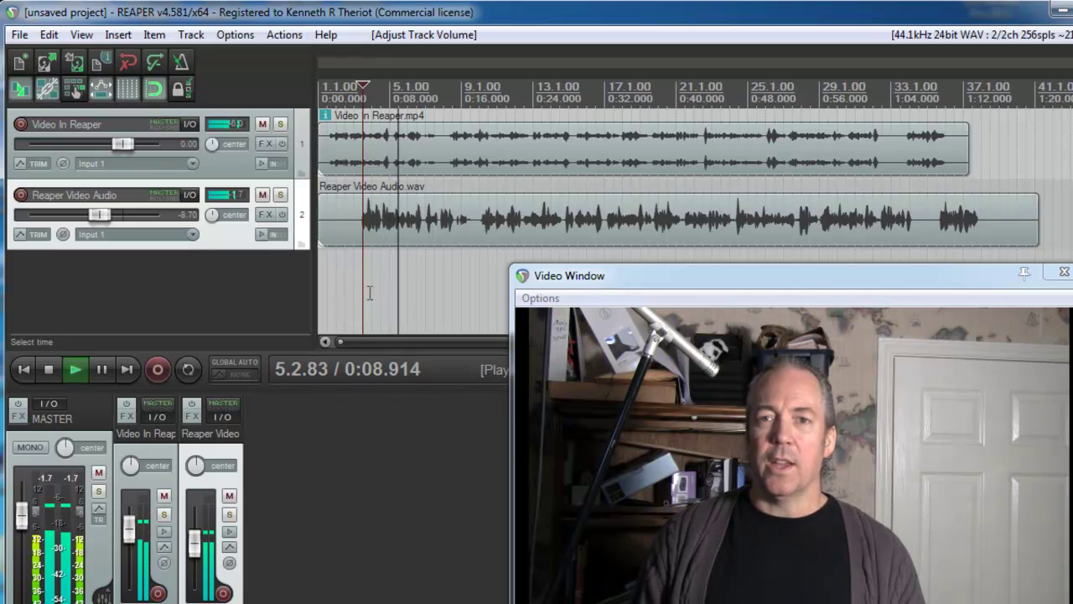
{"action": "key", "text": "space"}
{"action": "mouse_move", "coordinate": [101, 215]}
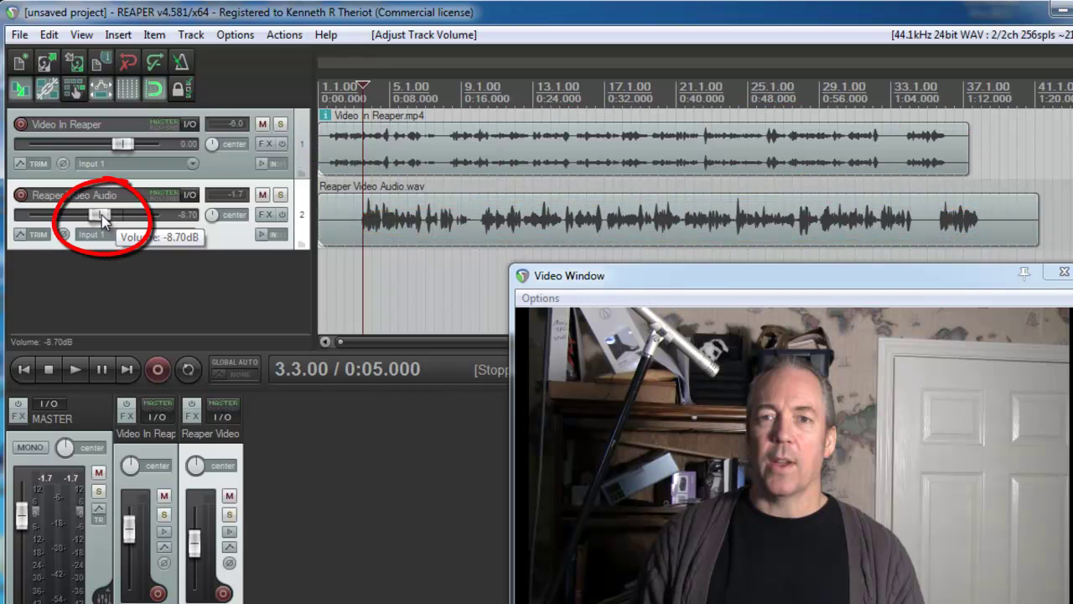
Reset Reaper Video Audio to 0 dB, turn Snap off, and trim and move its item earlier.
{"action": "double_click", "coordinate": [102, 214]}
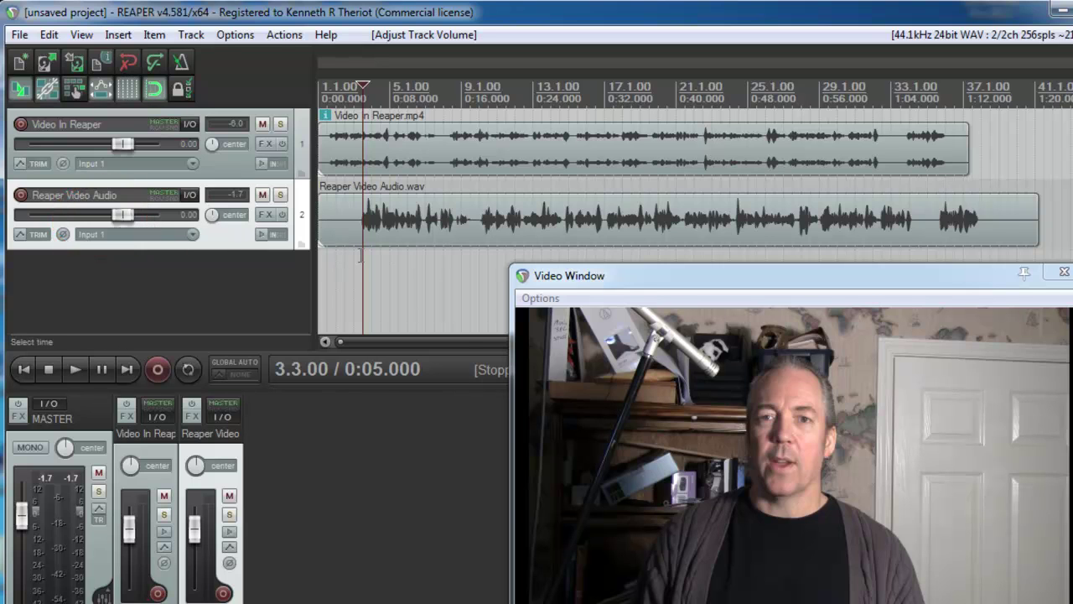
{"action": "scroll", "coordinate": [360, 256], "scroll_direction": "up", "scroll_amount": 6}
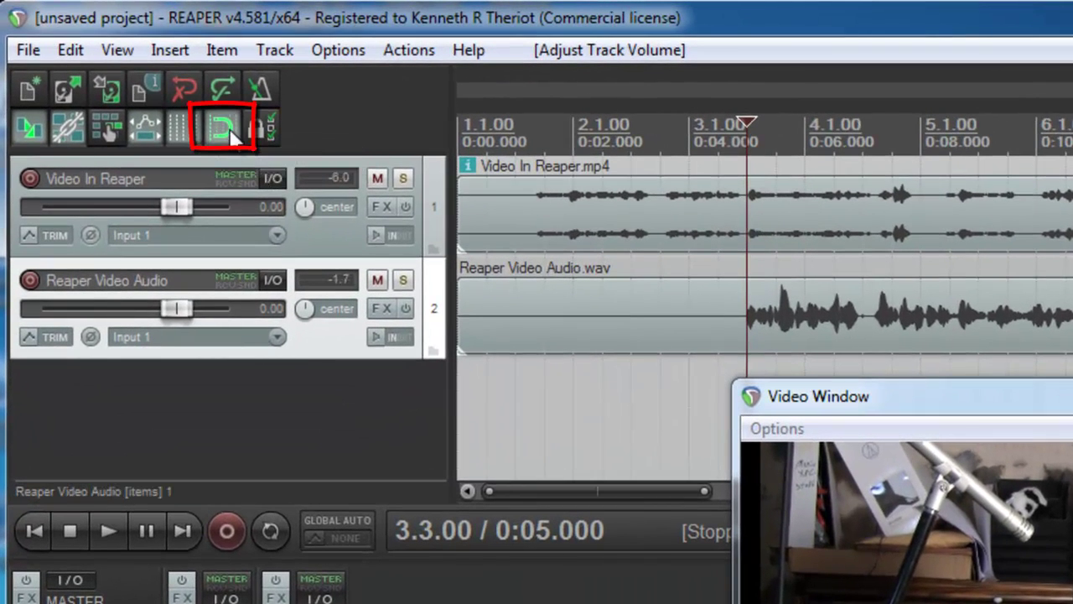
{"action": "left_click", "coordinate": [223, 131]}
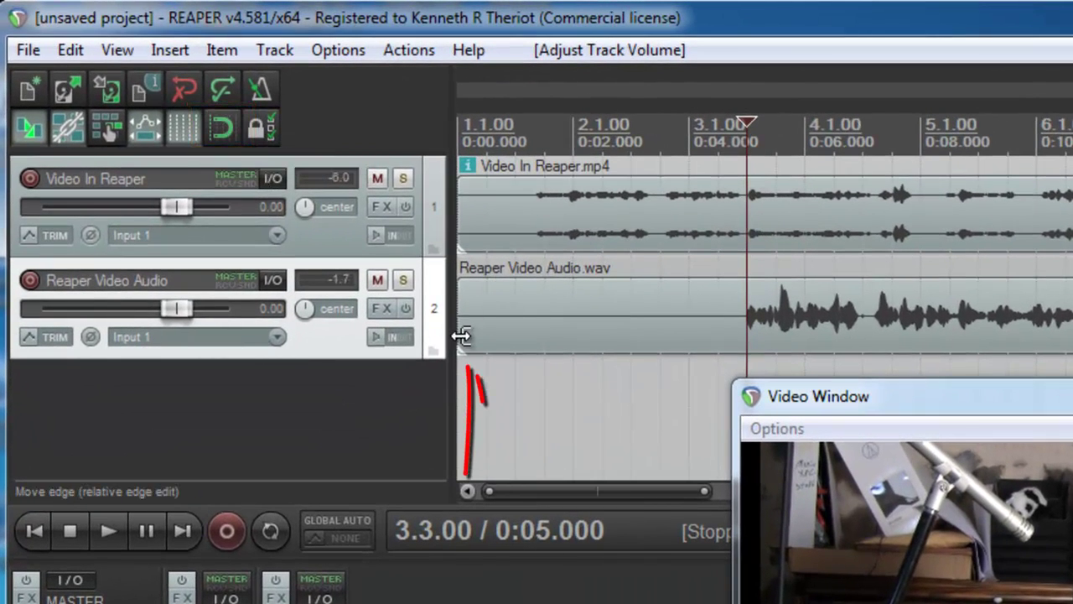
{"action": "left_click_drag", "start_coordinate": [466, 336], "coordinate": [730, 332]}
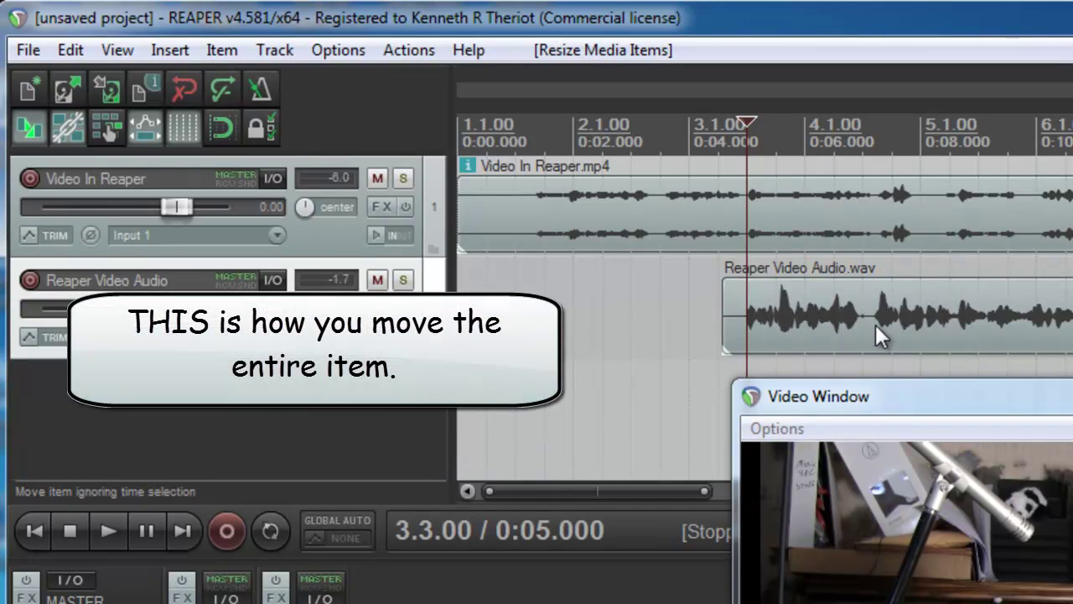
{"action": "left_click_drag", "start_coordinate": [875, 324], "coordinate": [668, 309]}
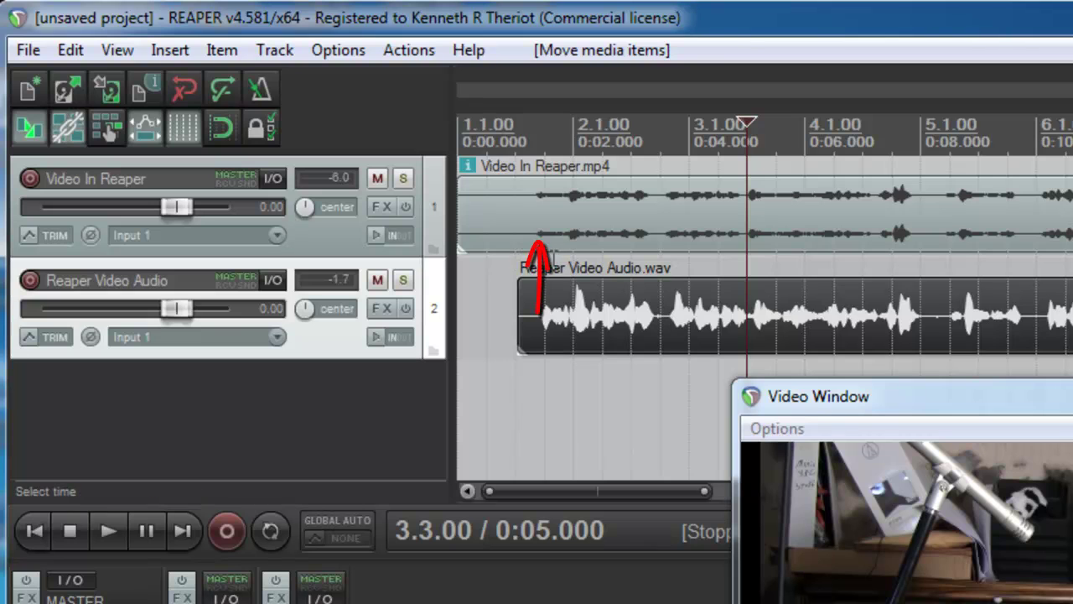
Slide the audio item left to match the video's audio, checking playback from 1.3.79.
{"action": "left_click", "coordinate": [547, 285]}
{"action": "scroll", "coordinate": [686, 304], "scroll_direction": "up", "scroll_amount": 5}
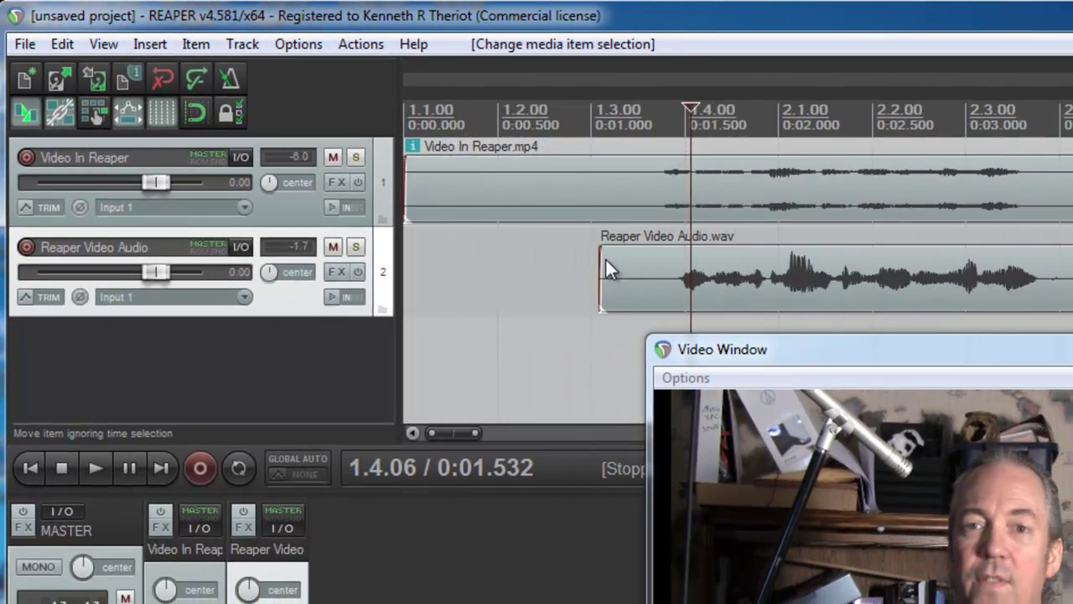
{"action": "scroll", "coordinate": [605, 257], "scroll_direction": "up", "scroll_amount": 3}
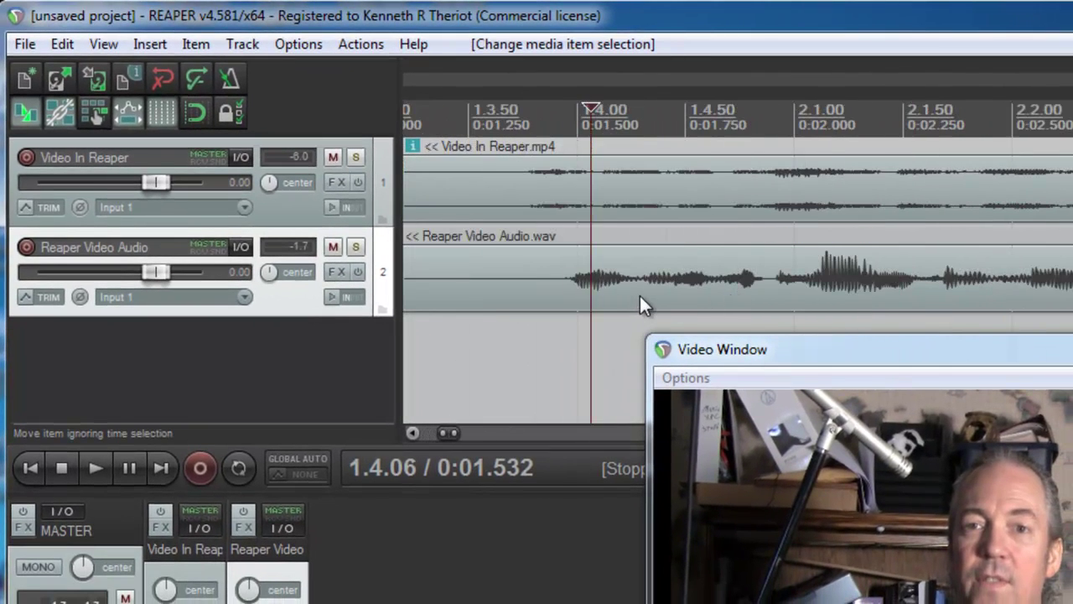
{"action": "left_click_drag", "start_coordinate": [639, 293], "coordinate": [510, 288]}
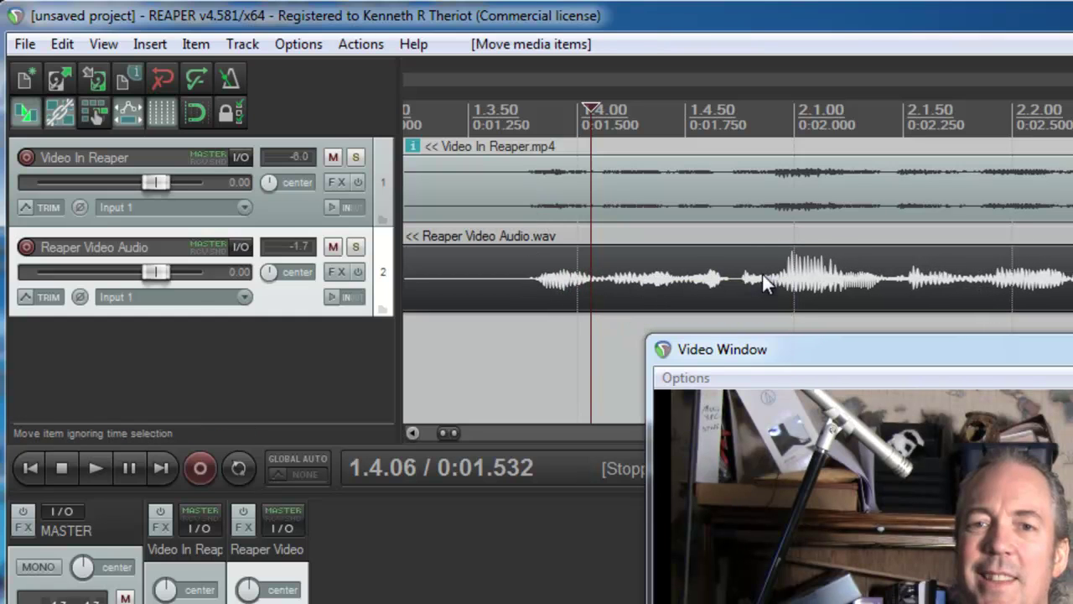
{"action": "left_click", "coordinate": [528, 322]}
{"action": "left_click", "coordinate": [97, 468]}
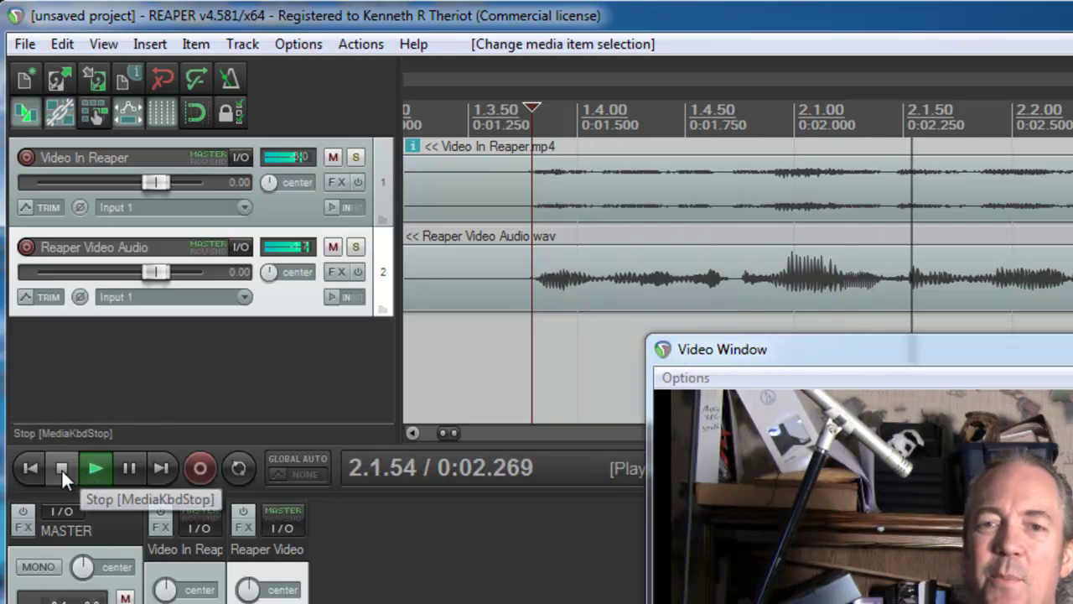
{"action": "left_click", "coordinate": [62, 467]}
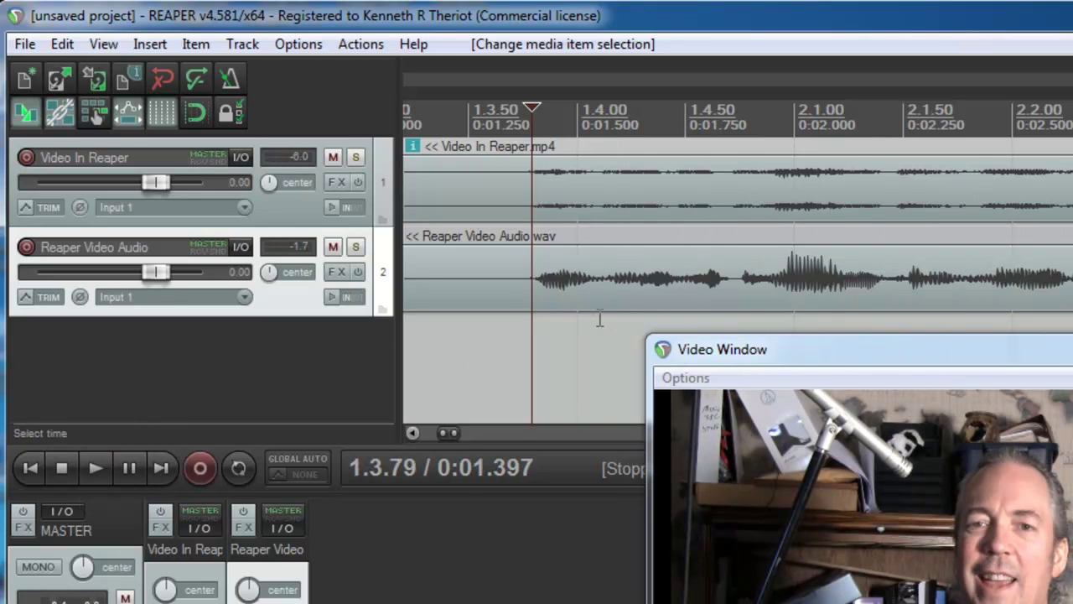
Nudge the item slightly earlier to about 0:00.964 and replay to confirm alignment.
{"action": "scroll", "coordinate": [555, 321], "scroll_direction": "up", "scroll_amount": 3}
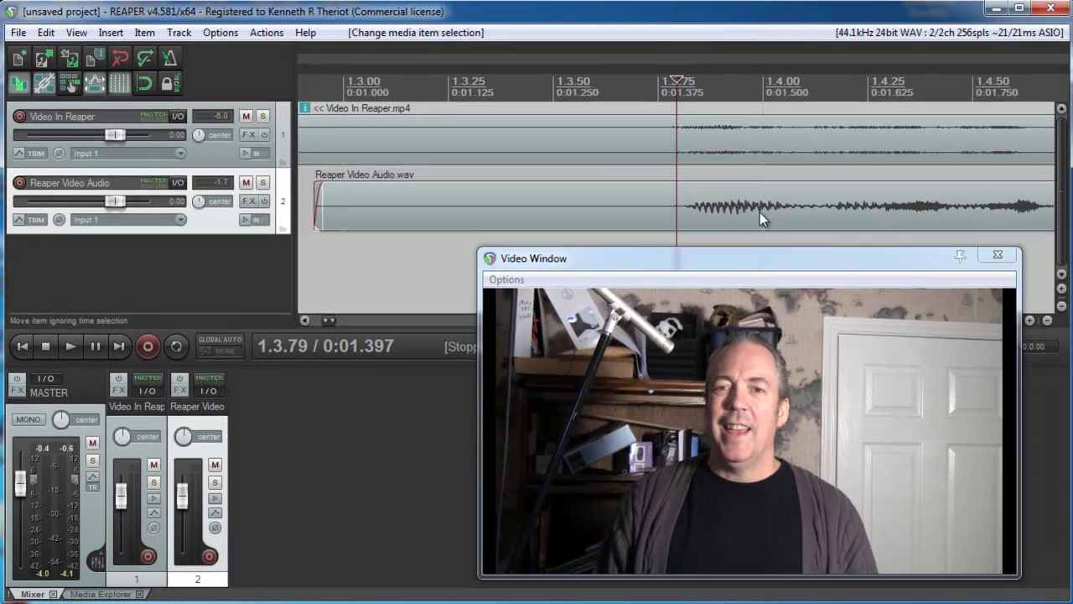
{"action": "left_click", "coordinate": [759, 212]}
{"action": "left_click_drag", "start_coordinate": [756, 211], "coordinate": [750, 212]}
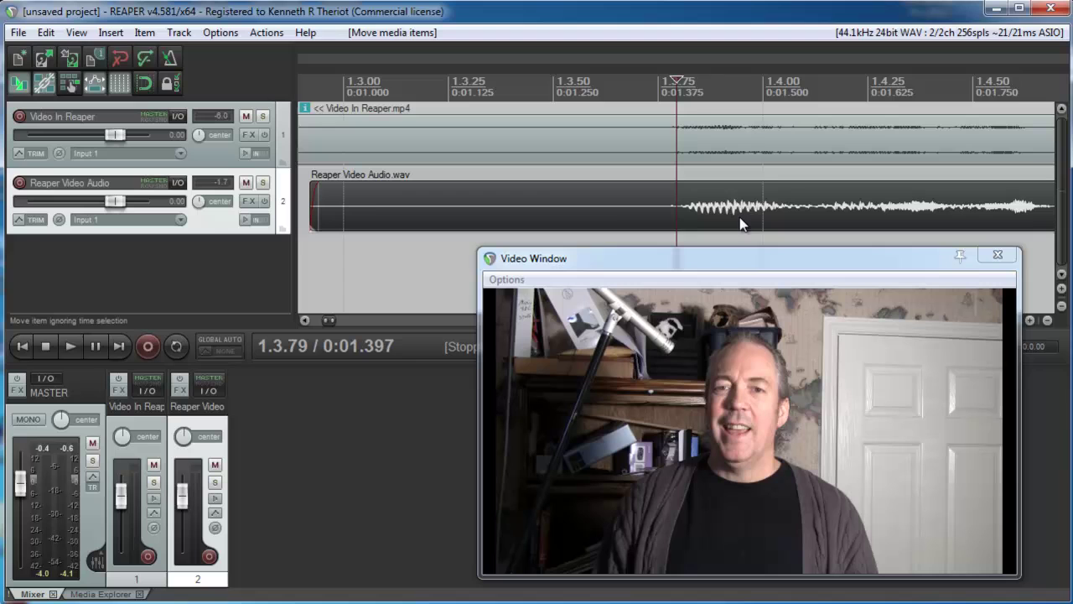
{"action": "left_click", "coordinate": [75, 348]}
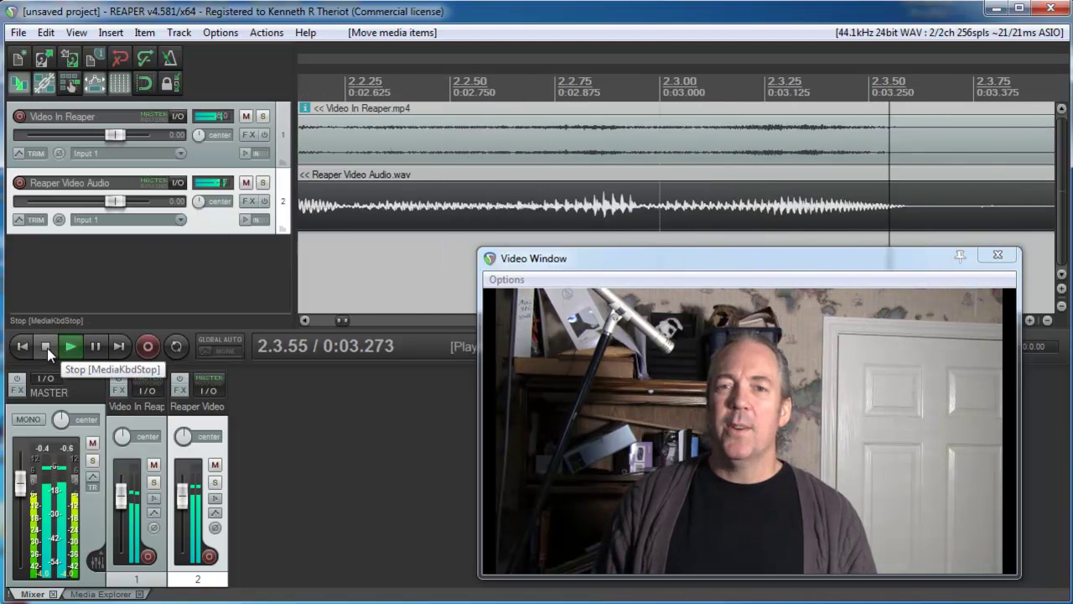
Pull the Video In Reaper track fader down to -inf dB, silencing the camera audio.
{"action": "left_click", "coordinate": [47, 348]}
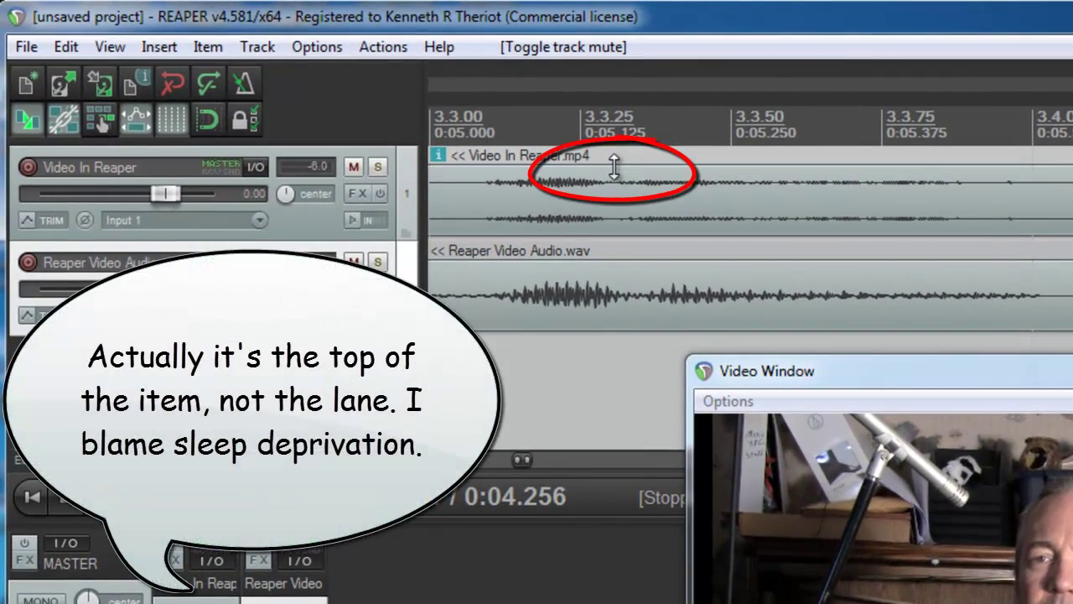
{"action": "left_click_drag", "start_coordinate": [614, 165], "coordinate": [608, 248]}
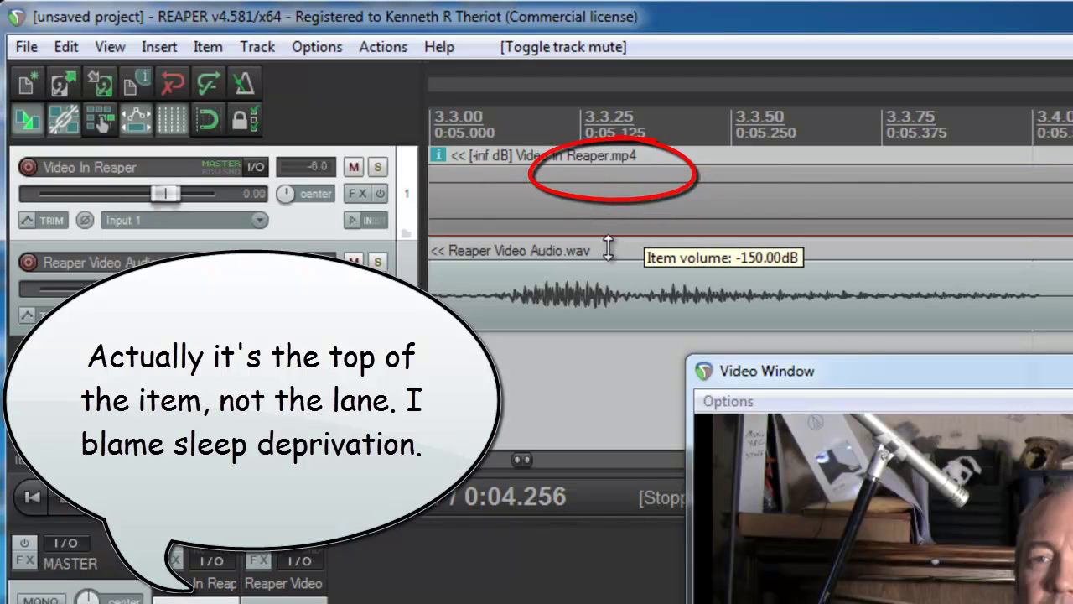
{"action": "left_click_drag", "start_coordinate": [608, 248], "coordinate": [608, 248]}
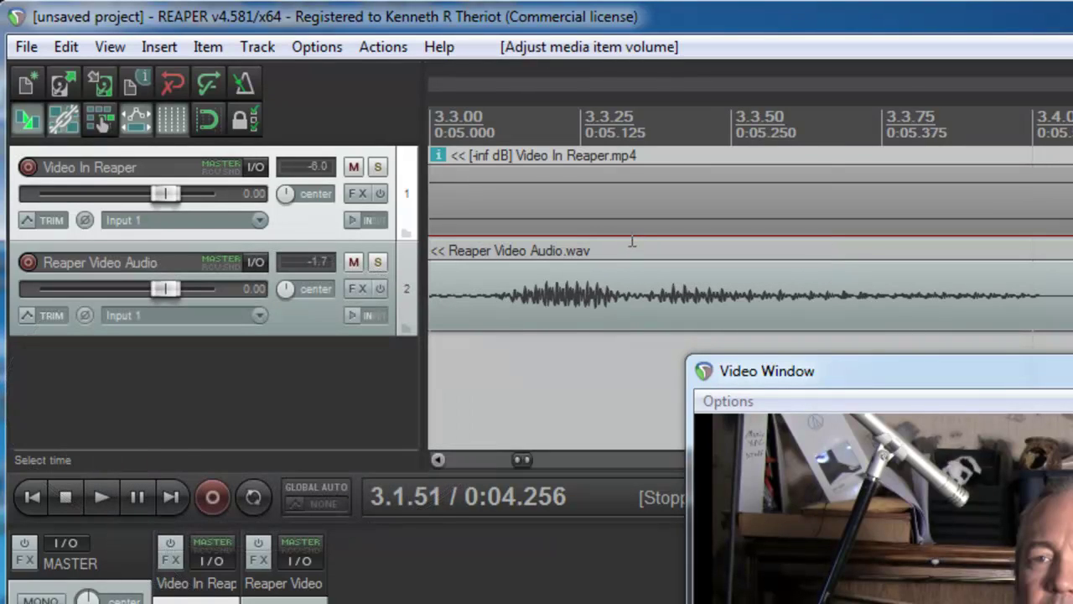
{"action": "left_click_drag", "start_coordinate": [624, 242], "coordinate": [661, 137]}
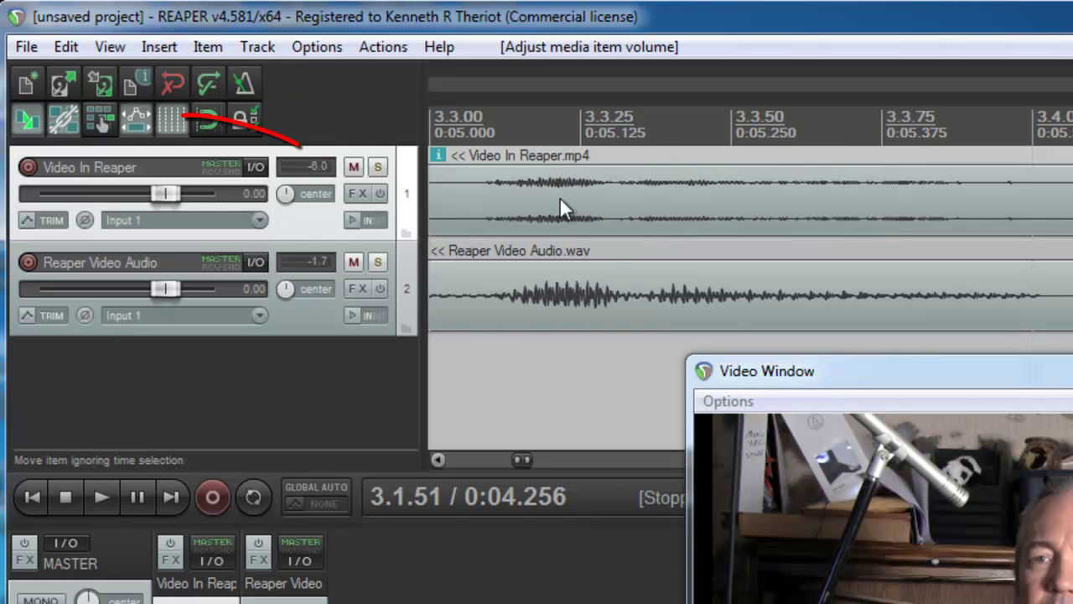
{"action": "mouse_move", "coordinate": [166, 192]}
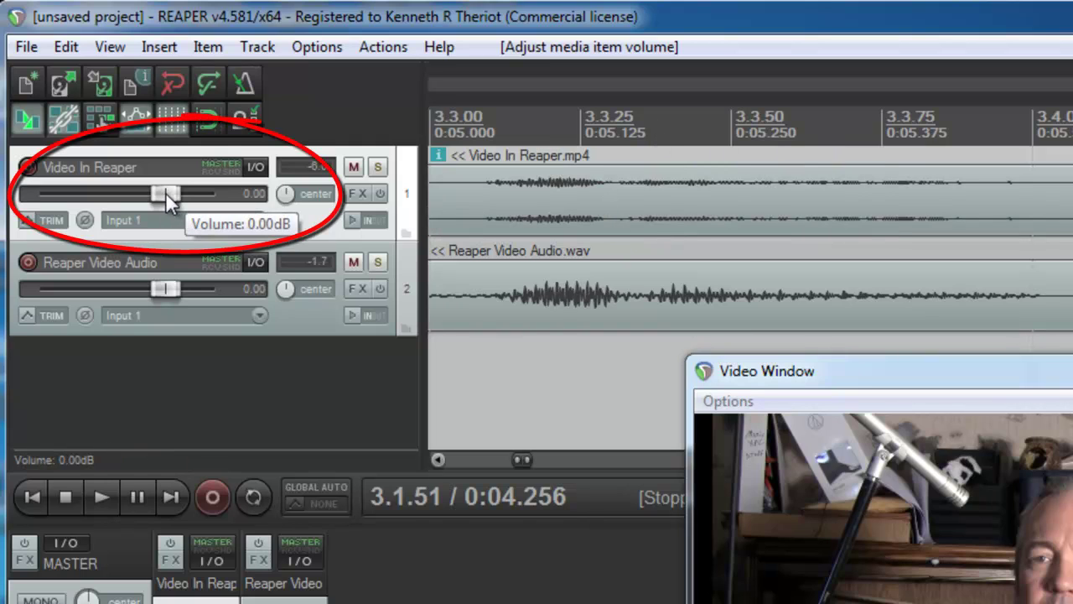
{"action": "left_click_drag", "start_coordinate": [165, 192], "coordinate": [17, 201]}
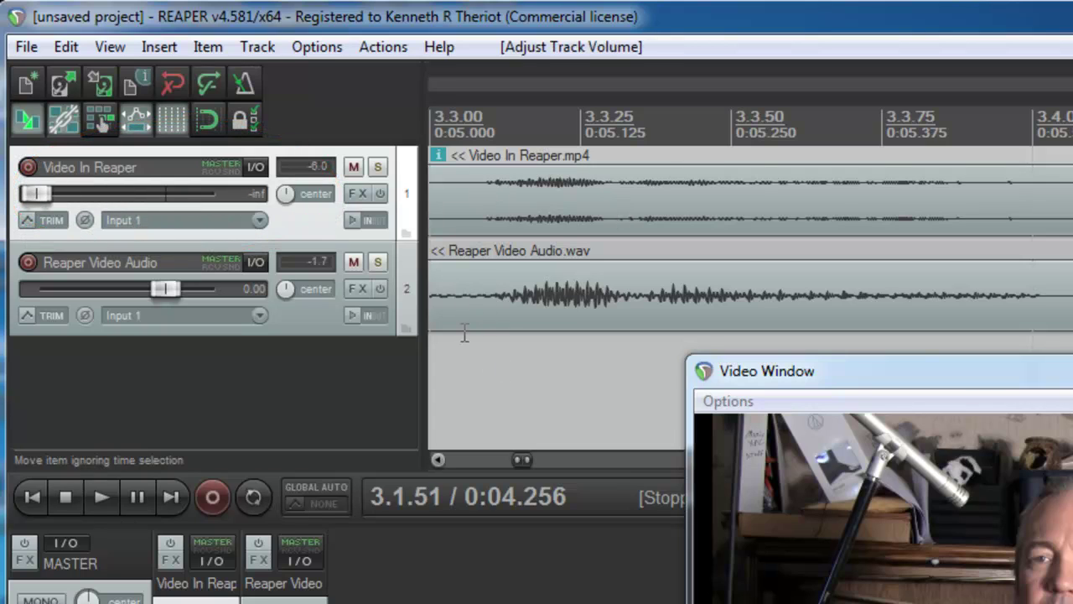
{"action": "left_click", "coordinate": [491, 356]}
Play the project from near the start to check sync, then move the Video Window lower-left.
{"action": "scroll", "coordinate": [491, 356], "scroll_direction": "down", "scroll_amount": 10}
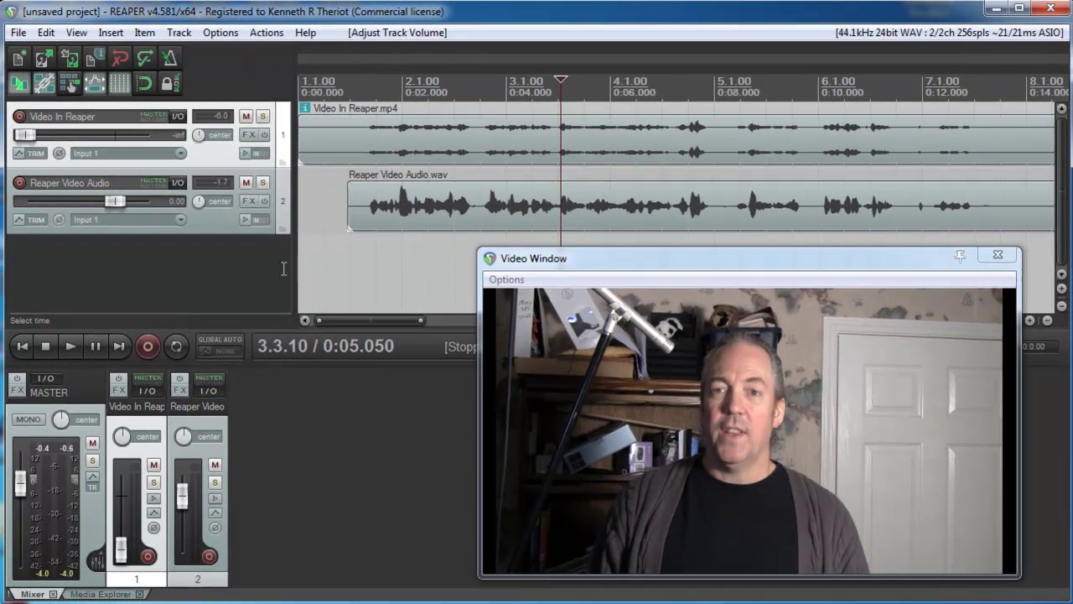
{"action": "left_click", "coordinate": [358, 257]}
{"action": "key", "text": "space"}
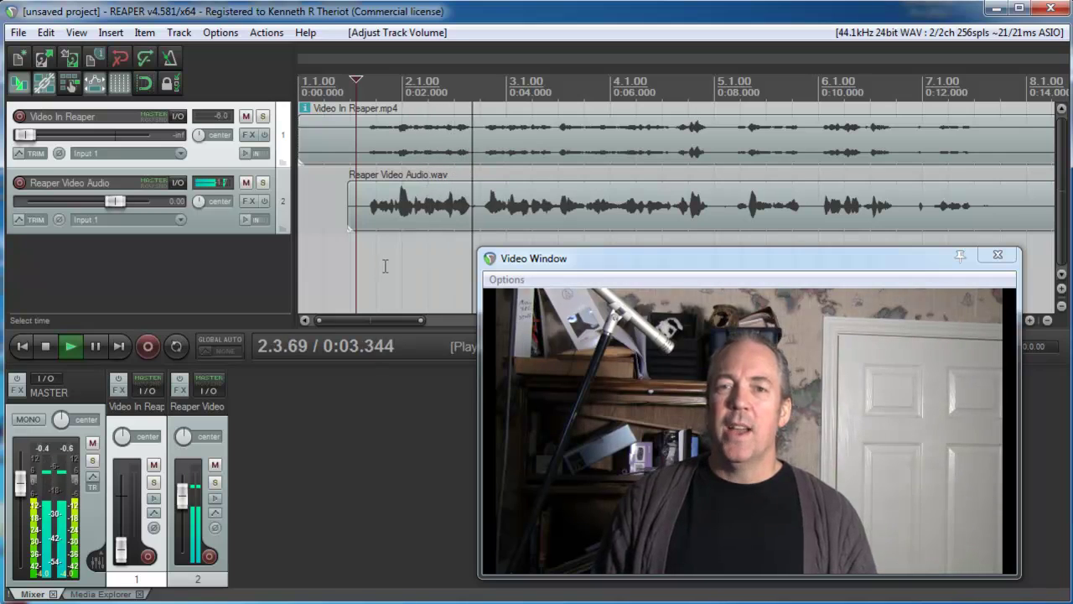
{"action": "left_click", "coordinate": [45, 347]}
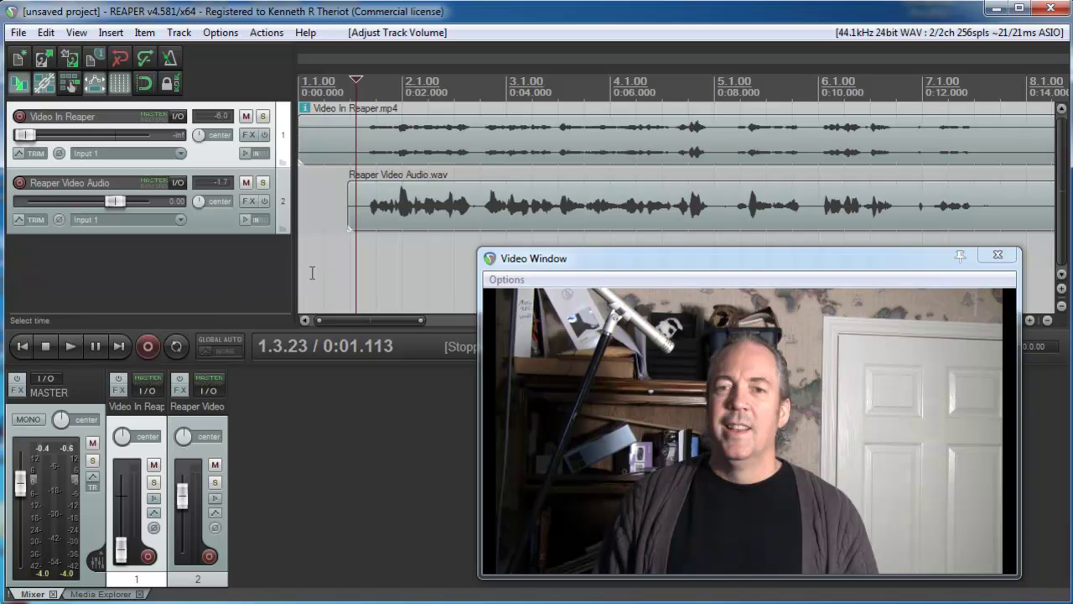
{"action": "left_click_drag", "start_coordinate": [560, 260], "coordinate": [515, 312]}
{"action": "left_click", "coordinate": [483, 245]}
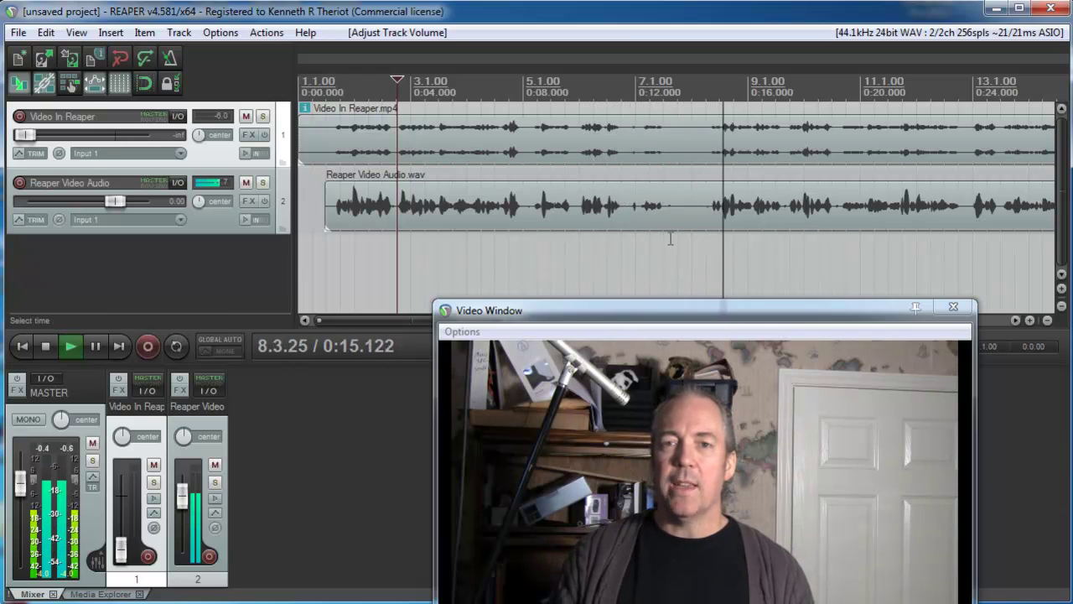
Split the Video In Reaper and Reaper Video Audio items at the edges of the 0:12 mistake selection.
{"action": "key", "text": "space"}
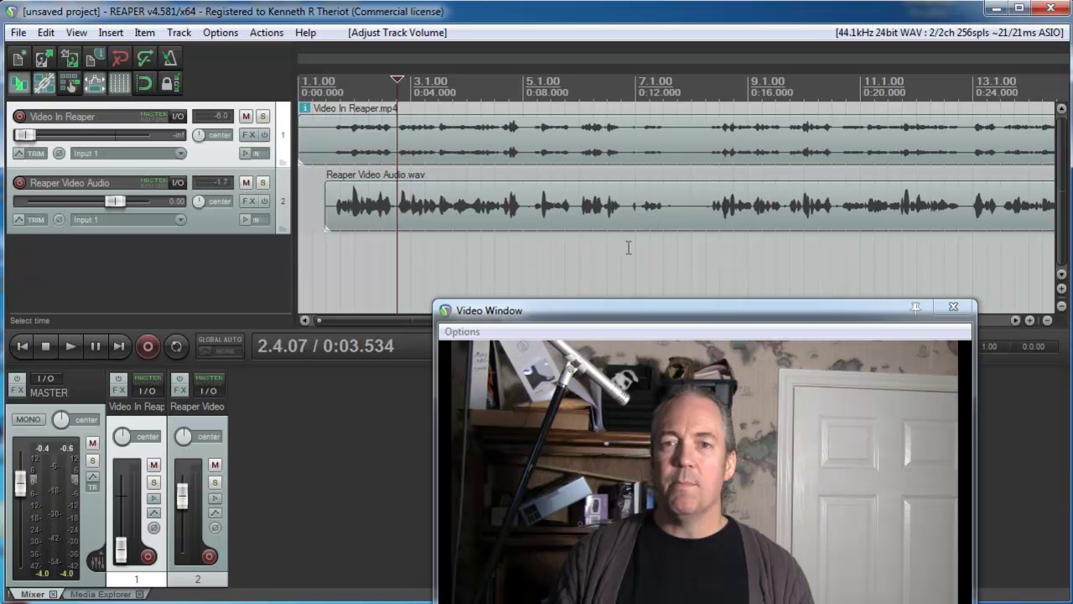
{"action": "left_click", "coordinate": [703, 254]}
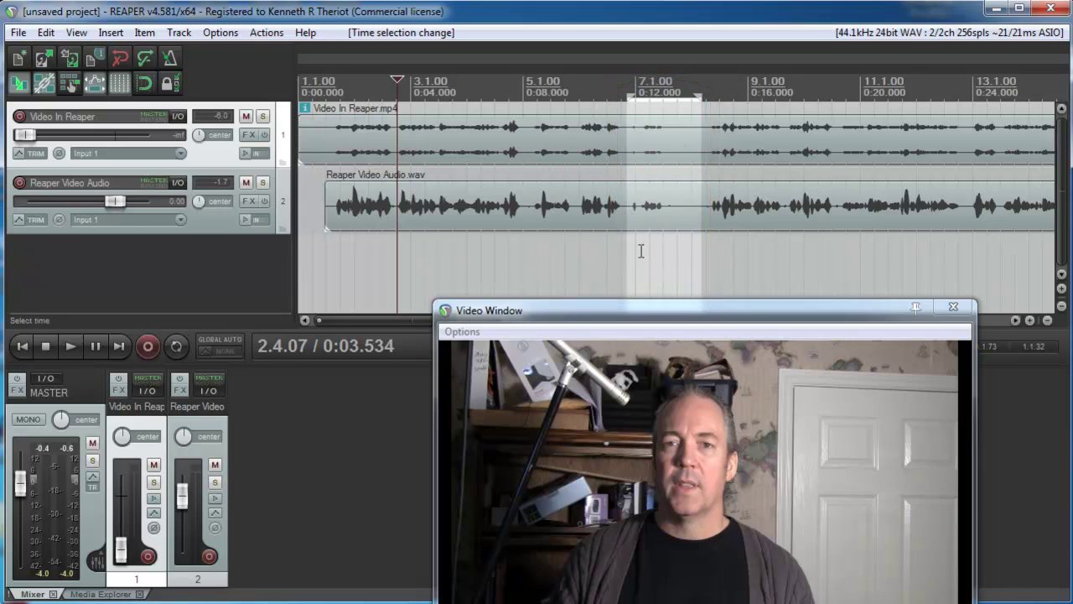
{"action": "left_click", "coordinate": [672, 142]}
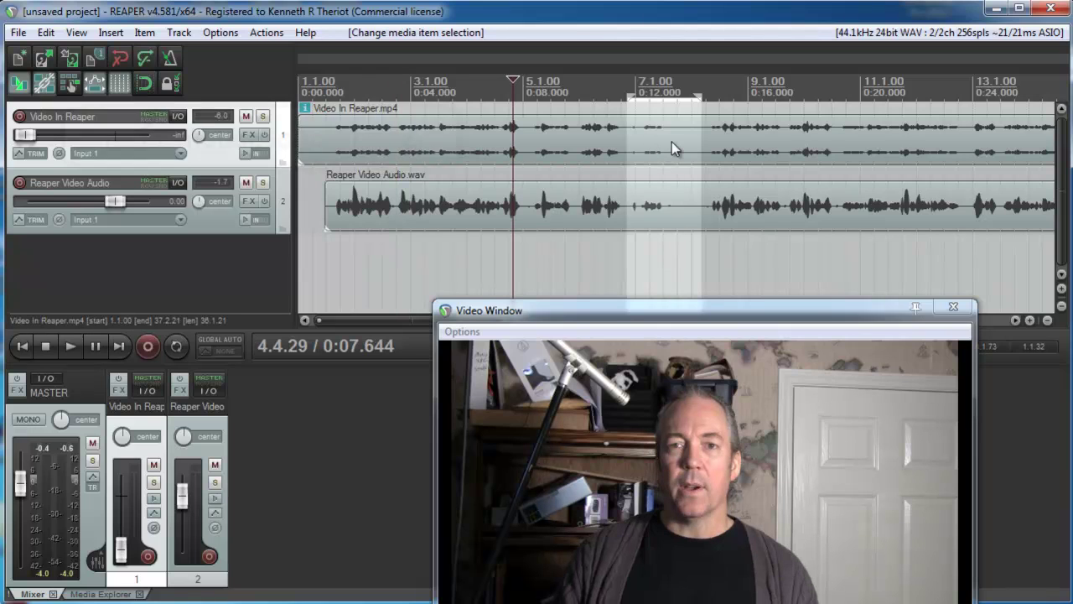
{"action": "left_click", "coordinate": [665, 142]}
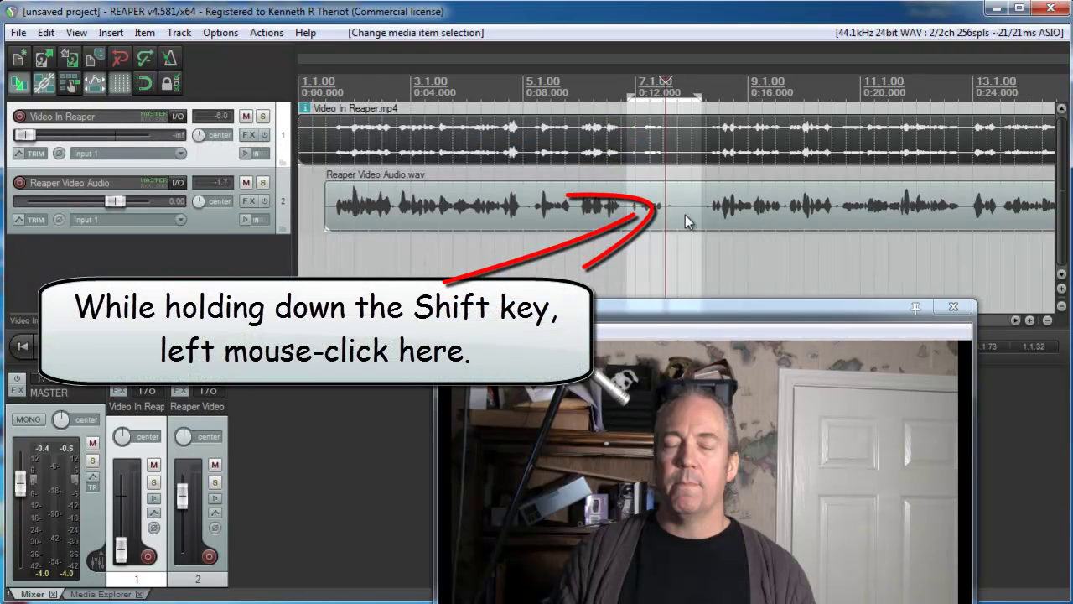
{"action": "left_click", "coordinate": [685, 214], "text": "shift"}
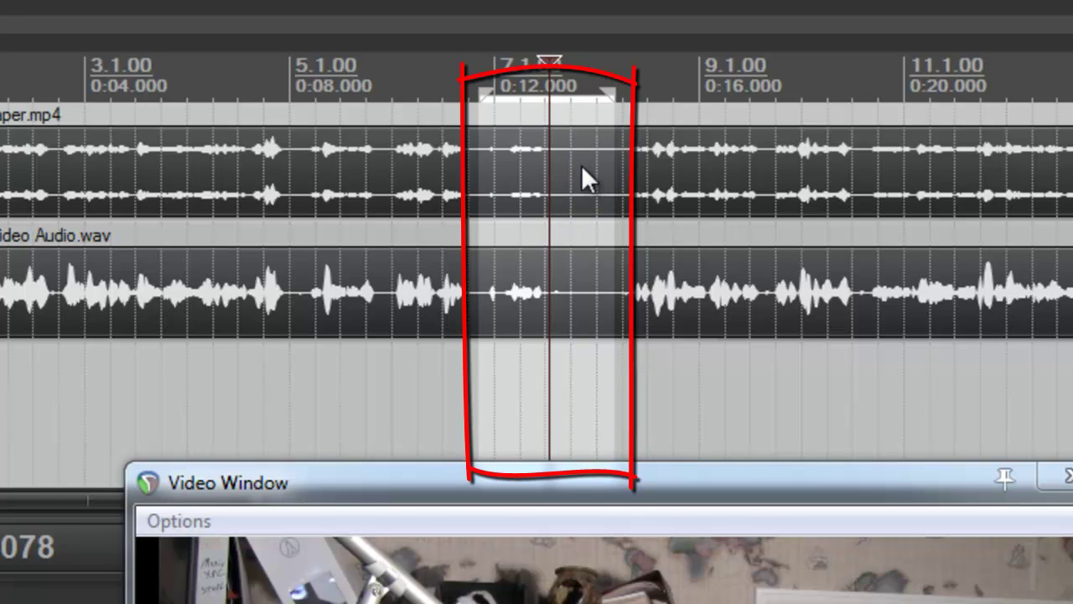
{"action": "key", "text": "shift+s"}
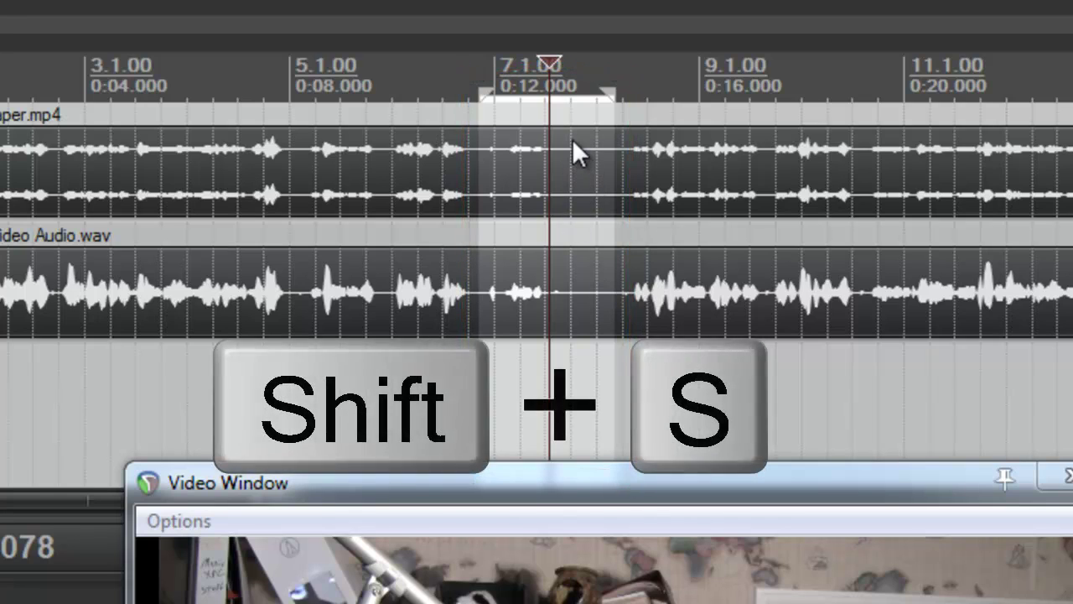
{"action": "key", "text": "shift+s"}
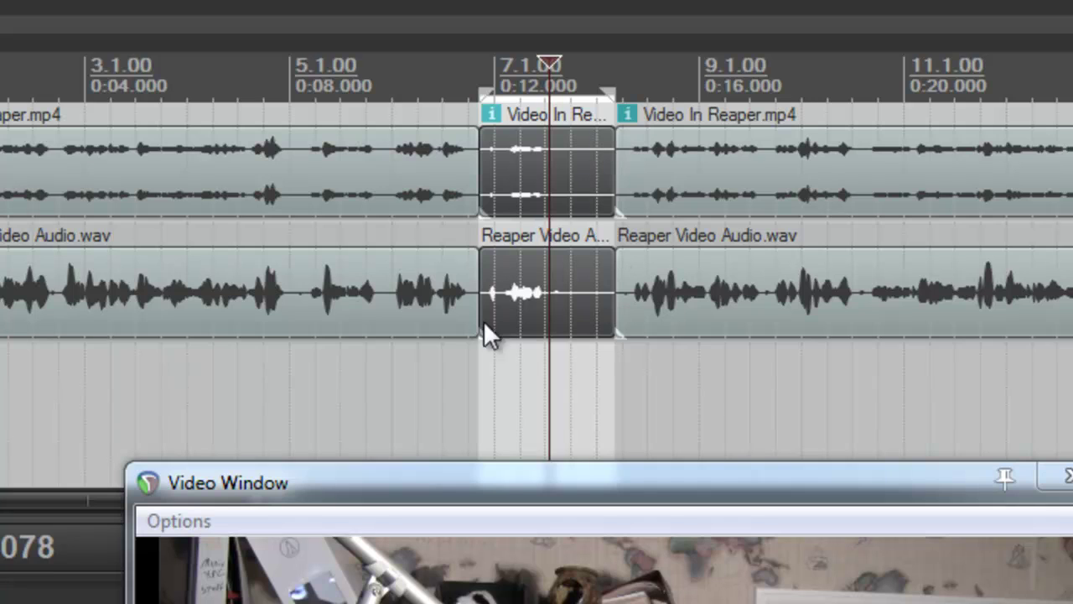
Delete the middle video and audio pieces containing the mistake.
{"action": "left_click", "coordinate": [559, 164]}
{"action": "key", "text": "Delete"}
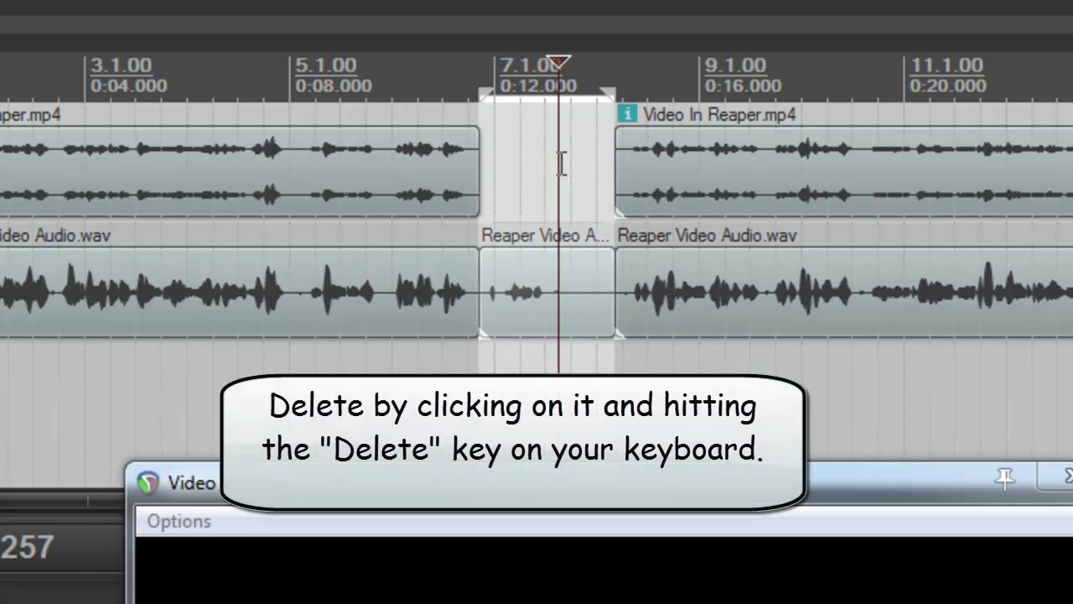
{"action": "left_click", "coordinate": [550, 307]}
{"action": "key", "text": "Delete"}
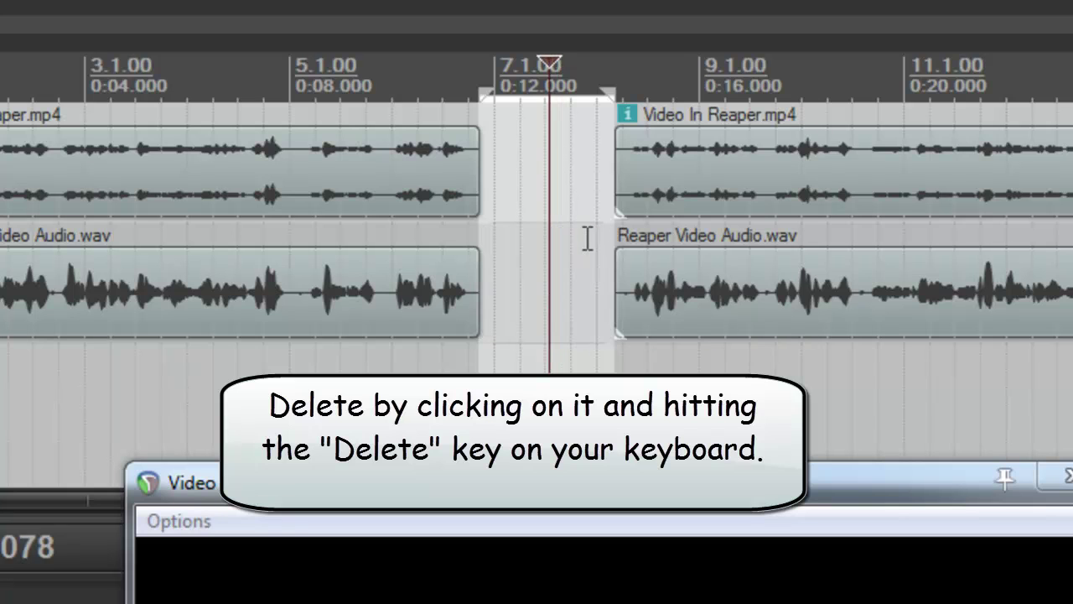
Slide the later video and audio items left to close the gap, lined up, with the camera track muted.
{"action": "left_click_drag", "start_coordinate": [671, 178], "coordinate": [511, 164]}
{"action": "left_click_drag", "start_coordinate": [677, 257], "coordinate": [532, 261]}
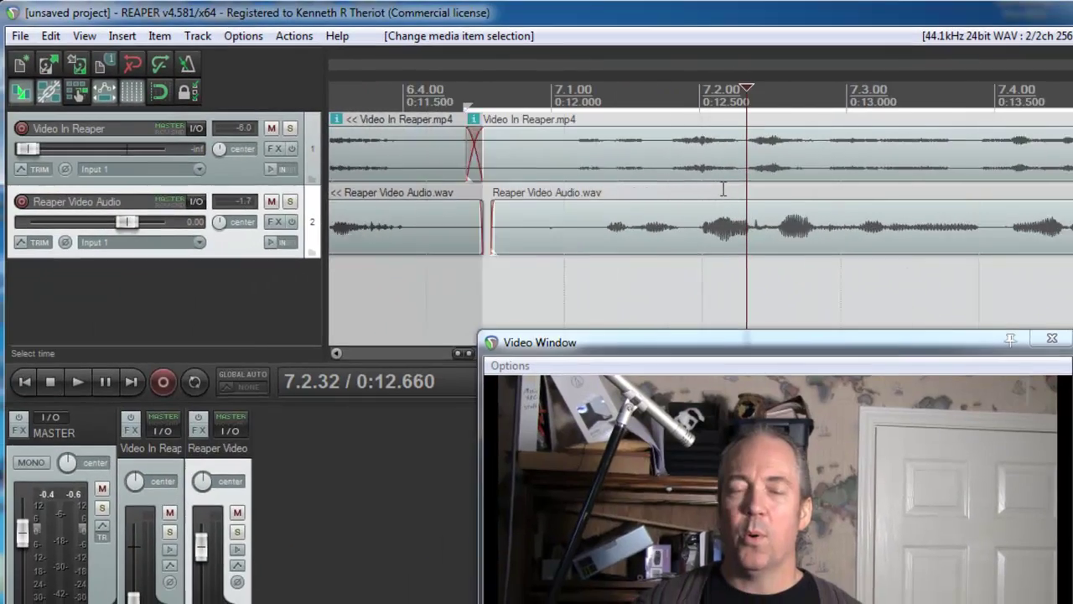
{"action": "scroll", "coordinate": [620, 197], "scroll_direction": "up", "scroll_amount": 3}
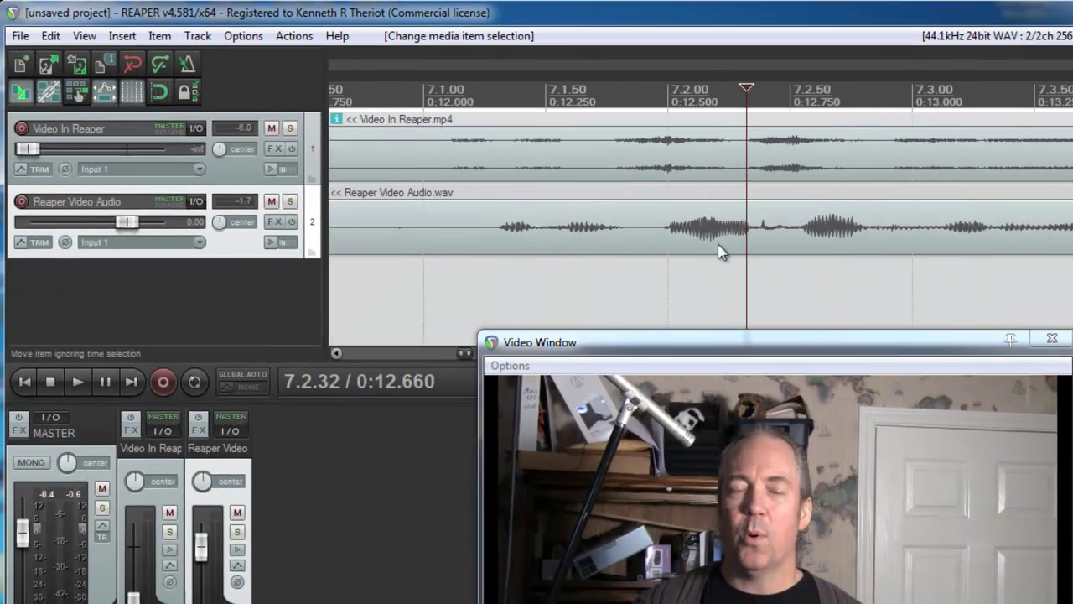
{"action": "left_click_drag", "start_coordinate": [773, 236], "coordinate": [737, 236]}
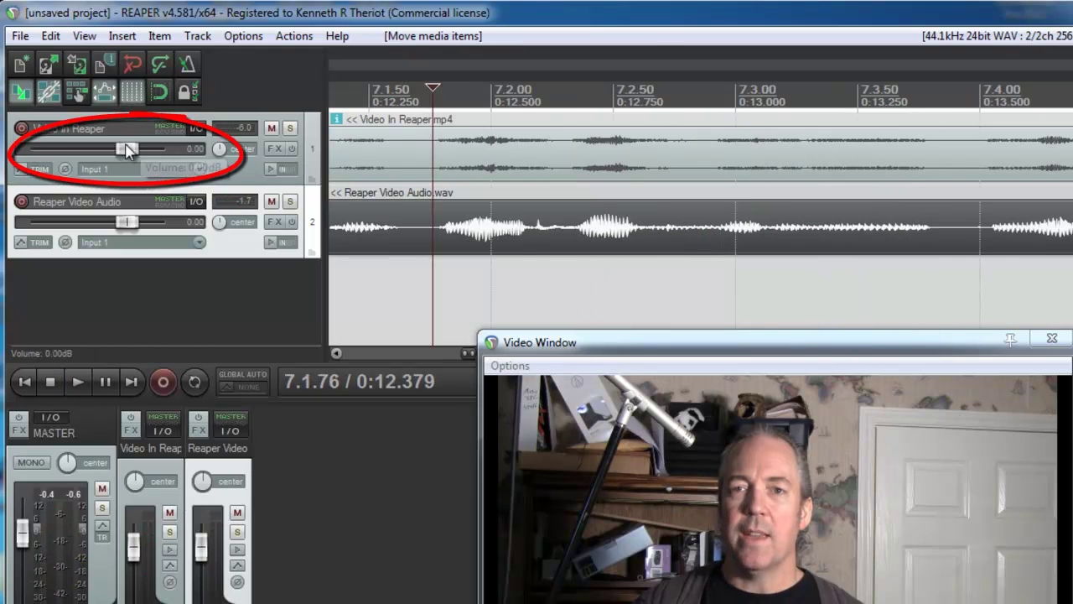
{"action": "left_click_drag", "start_coordinate": [127, 149], "coordinate": [32, 149]}
{"action": "scroll", "coordinate": [551, 255], "scroll_direction": "down", "scroll_amount": 4}
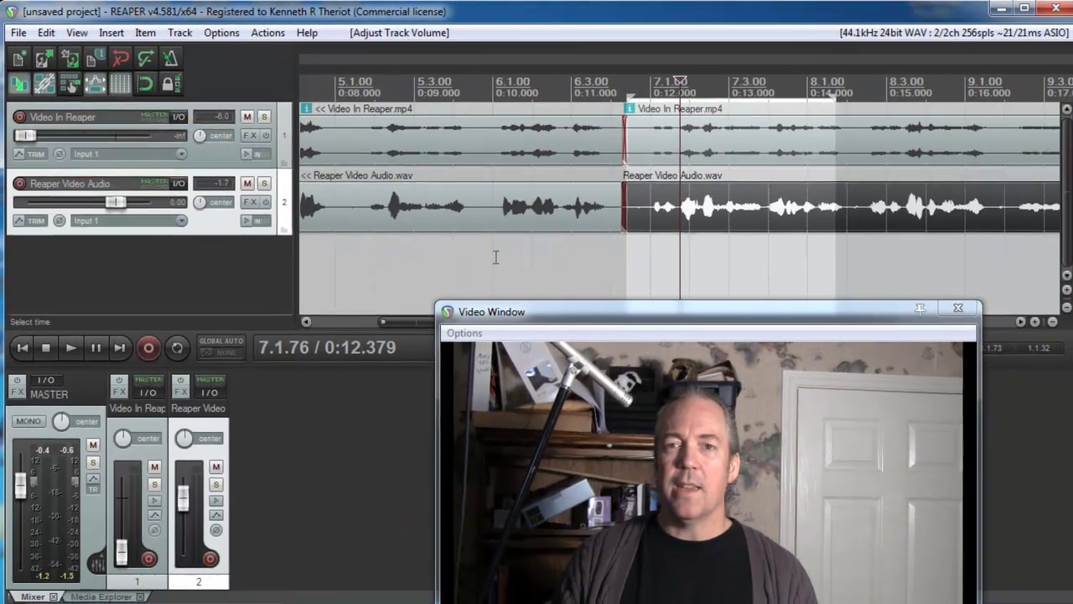
Play across the cut near 0:12 to check it, then return to the project start.
{"action": "left_click", "coordinate": [531, 275]}
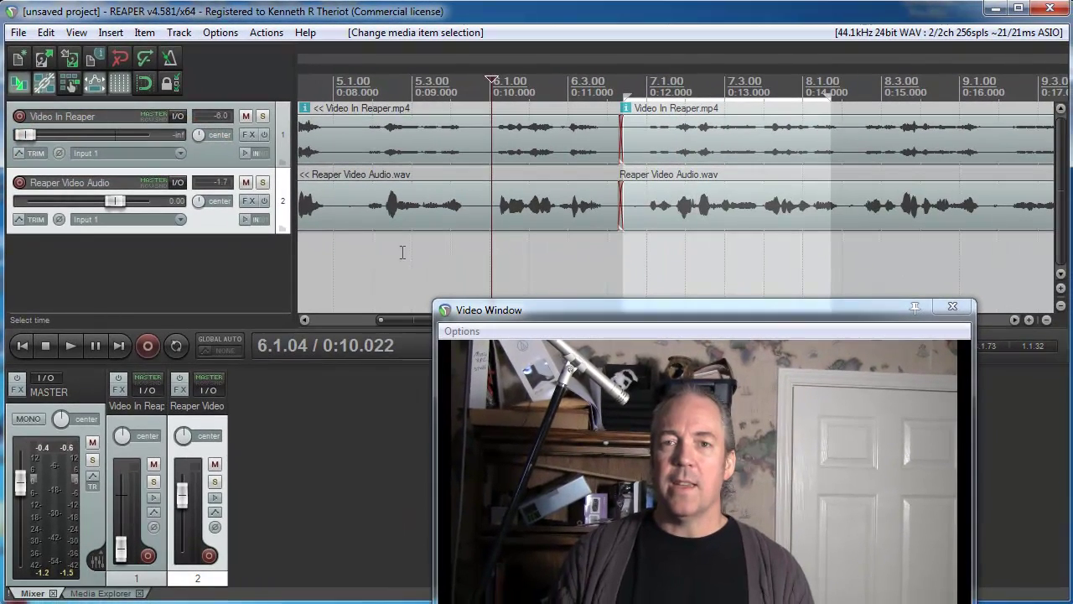
{"action": "left_click", "coordinate": [358, 249]}
{"action": "key", "text": "space"}
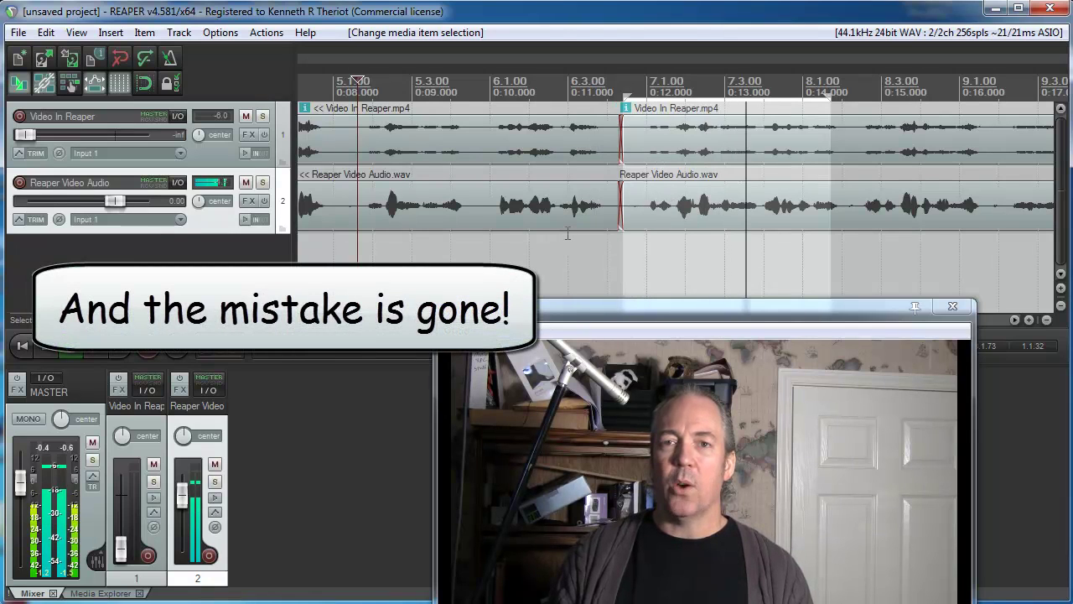
{"action": "key", "text": "space"}
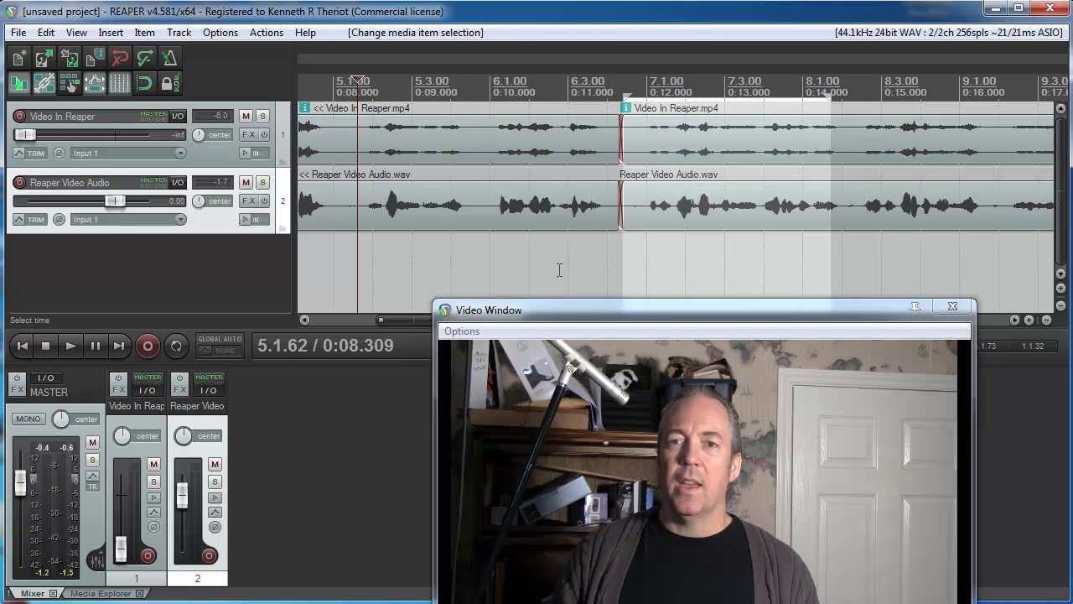
{"action": "scroll", "coordinate": [559, 270], "scroll_direction": "down", "scroll_amount": 5}
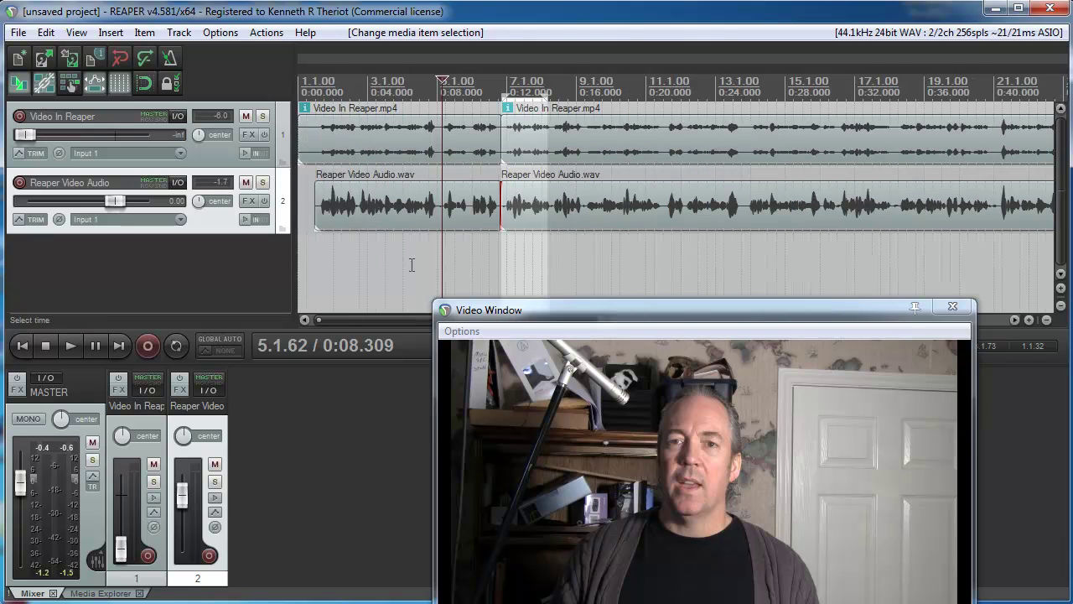
{"action": "left_click", "coordinate": [300, 253]}
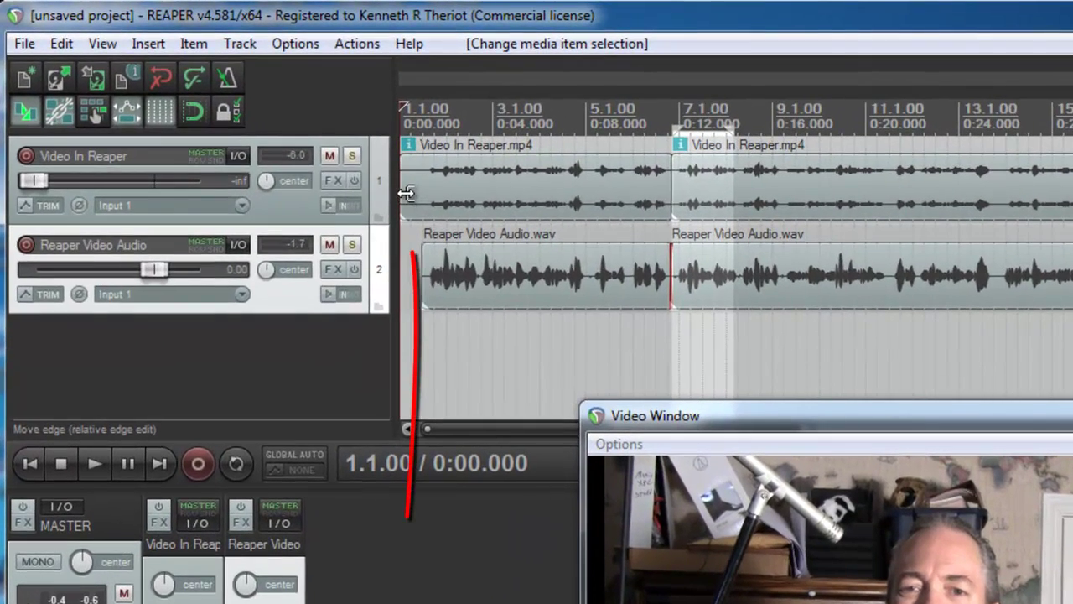
Trim the first video item's start to the audio start, then move all four items to 0:00.
{"action": "left_click_drag", "start_coordinate": [305, 143], "coordinate": [307, 142]}
{"action": "left_click_drag", "start_coordinate": [414, 192], "coordinate": [425, 193]}
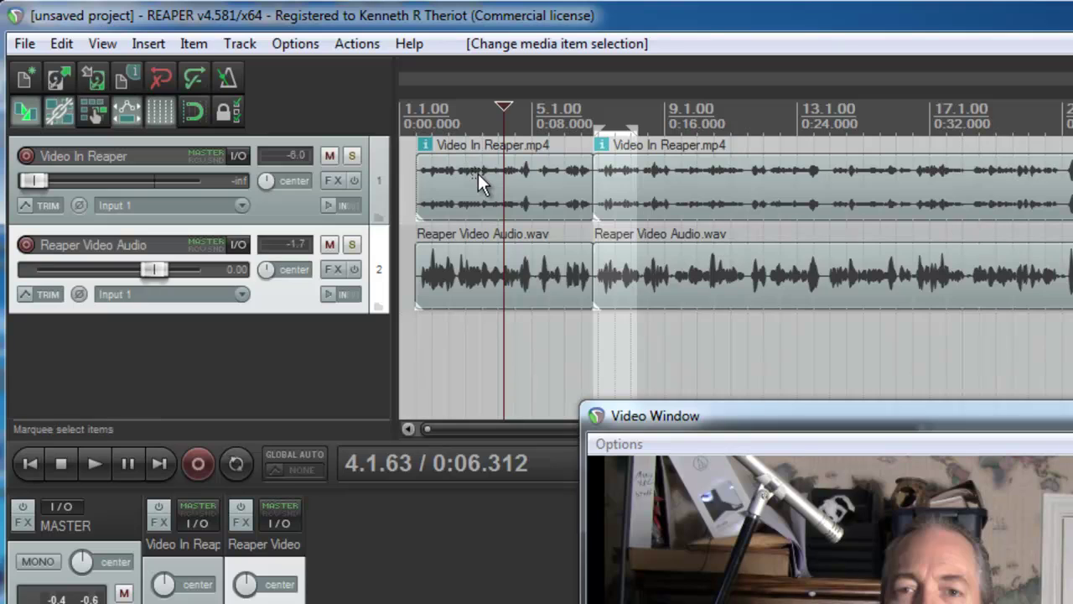
{"action": "left_click_drag", "start_coordinate": [477, 174], "coordinate": [676, 280]}
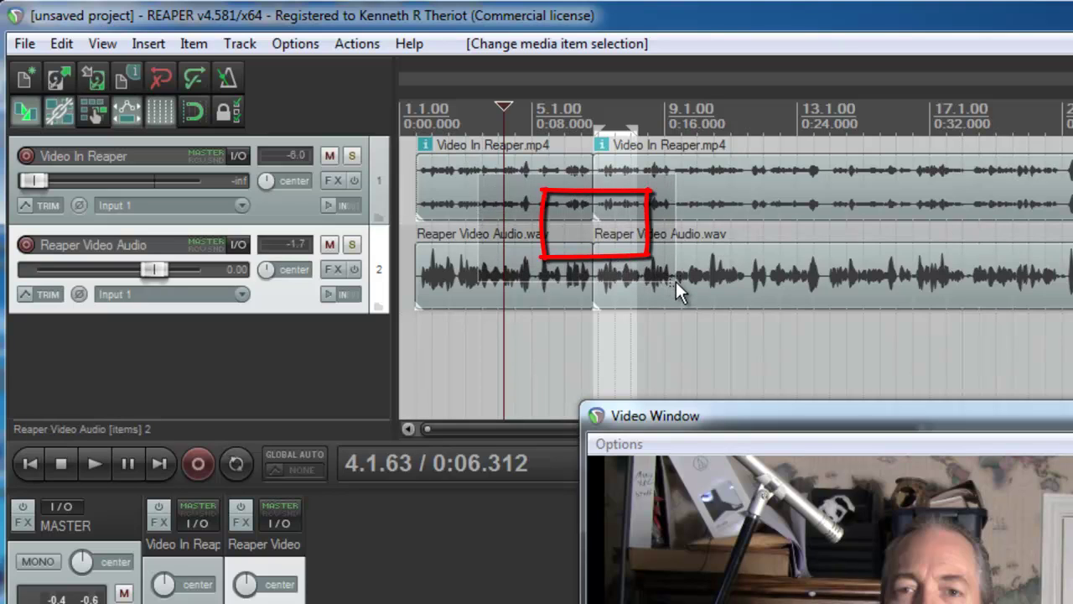
{"action": "left_click_drag", "start_coordinate": [676, 281], "coordinate": [675, 281]}
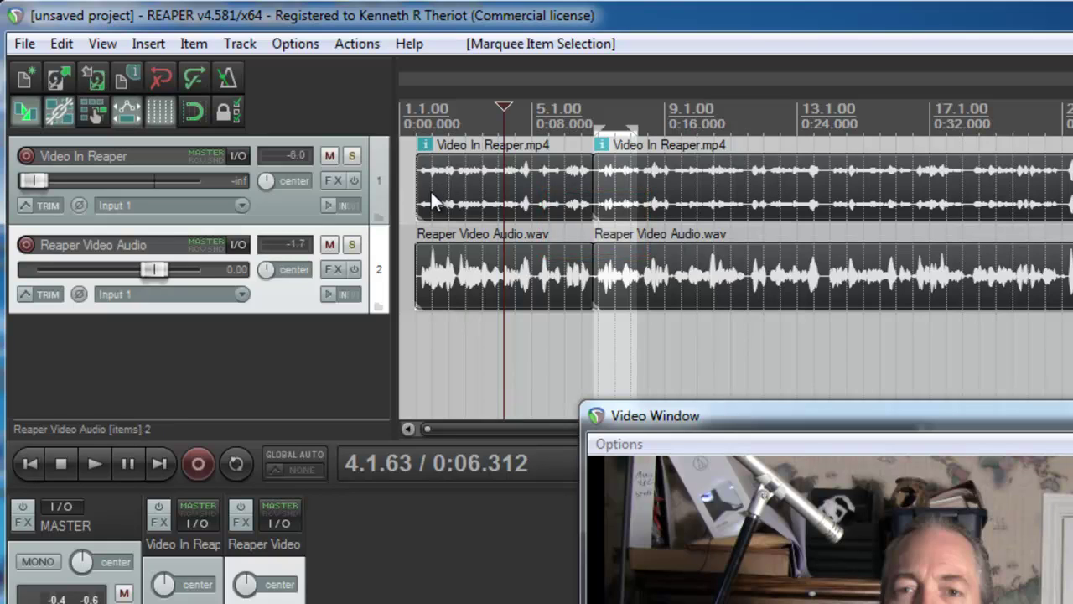
{"action": "left_click_drag", "start_coordinate": [432, 194], "coordinate": [405, 198]}
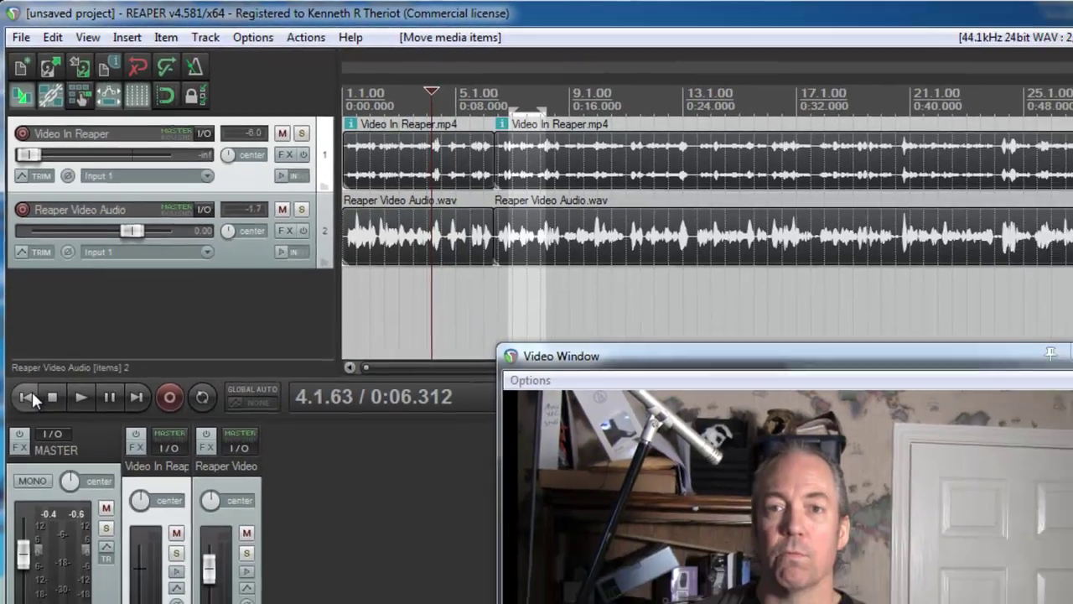
Play the project from the start to check the edit, then deselect items.
{"action": "left_click", "coordinate": [30, 394]}
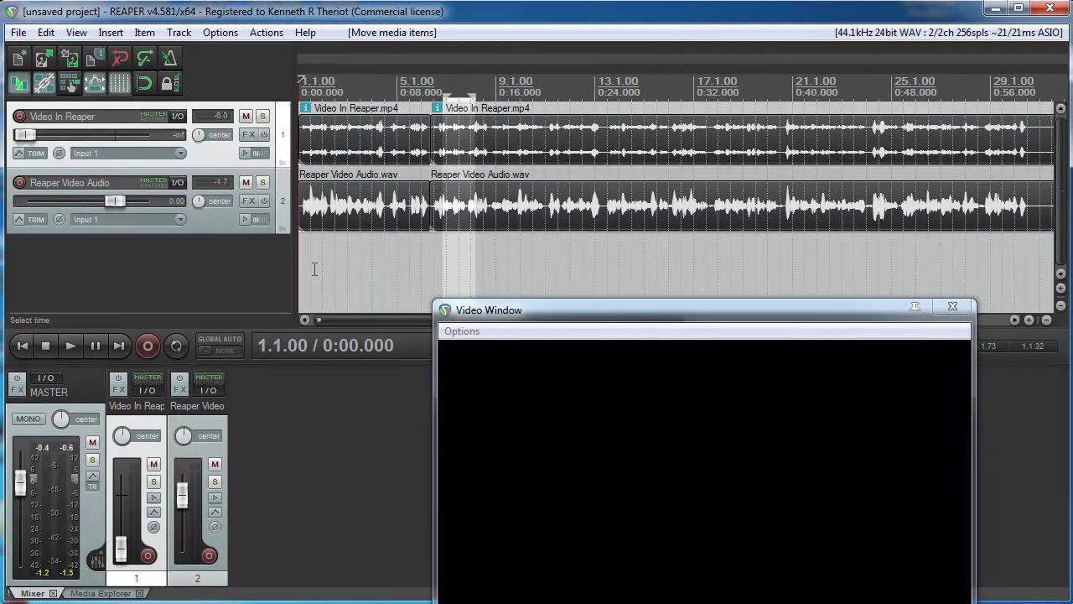
{"action": "key", "text": "space"}
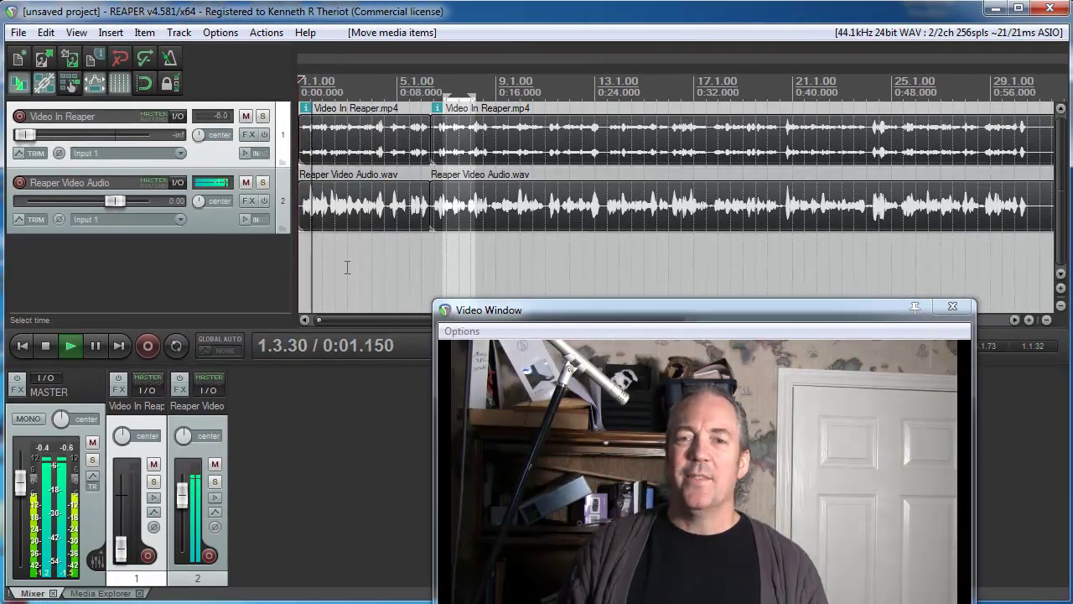
{"action": "key", "text": "space"}
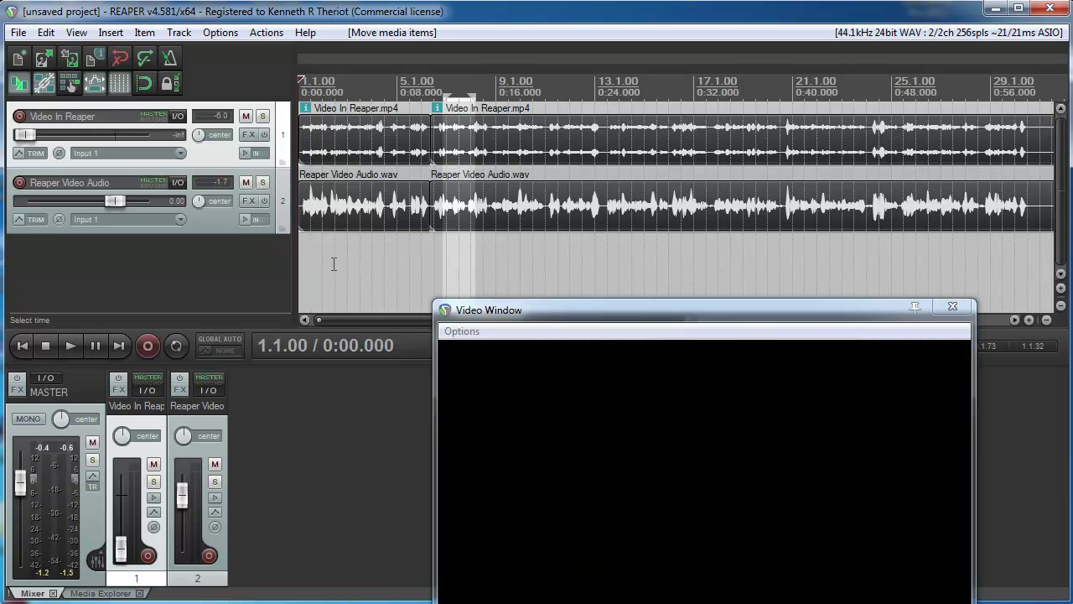
{"action": "left_click", "coordinate": [303, 243]}
Add a fade-in of about 0.48 s to Reaper Video Audio.wav and play the opening to hear it.
{"action": "scroll", "coordinate": [343, 256], "scroll_direction": "up", "scroll_amount": 6}
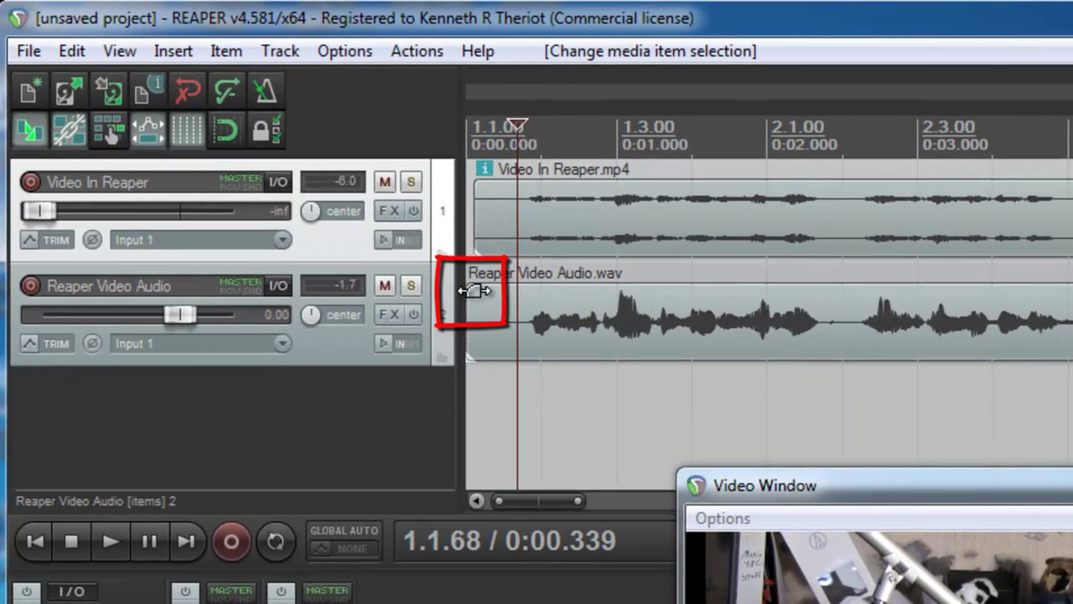
{"action": "left_click", "coordinate": [474, 290]}
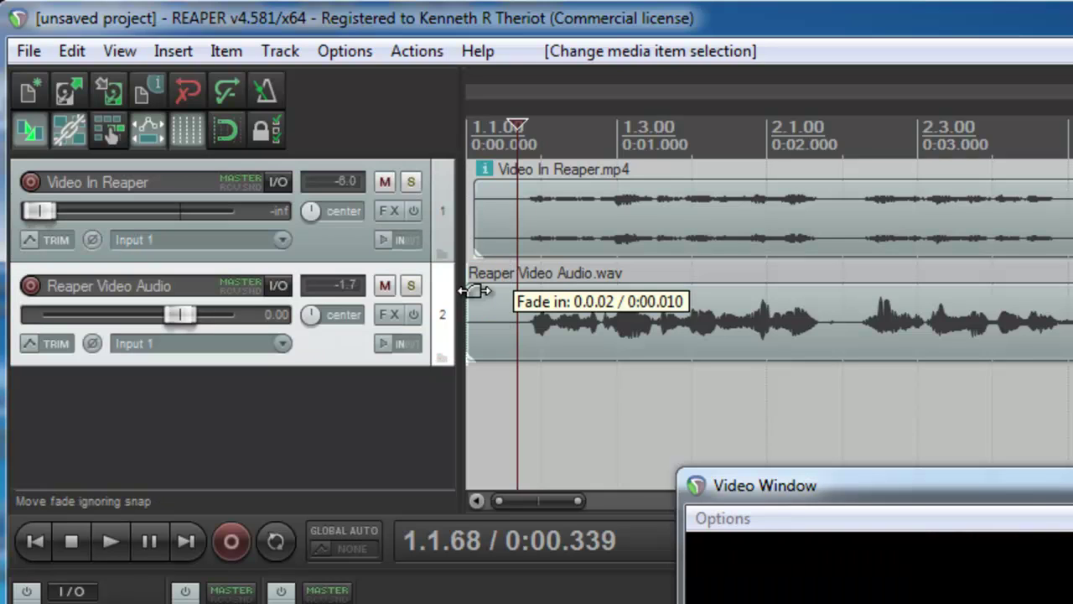
{"action": "left_click_drag", "start_coordinate": [475, 290], "coordinate": [545, 285]}
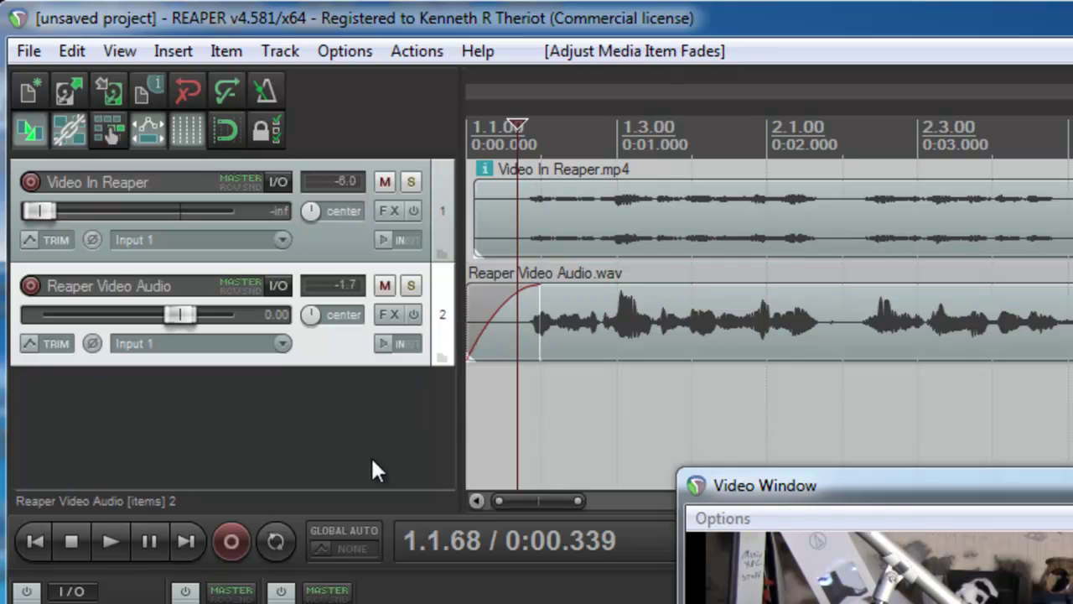
{"action": "left_click", "coordinate": [35, 540]}
{"action": "key", "text": "space"}
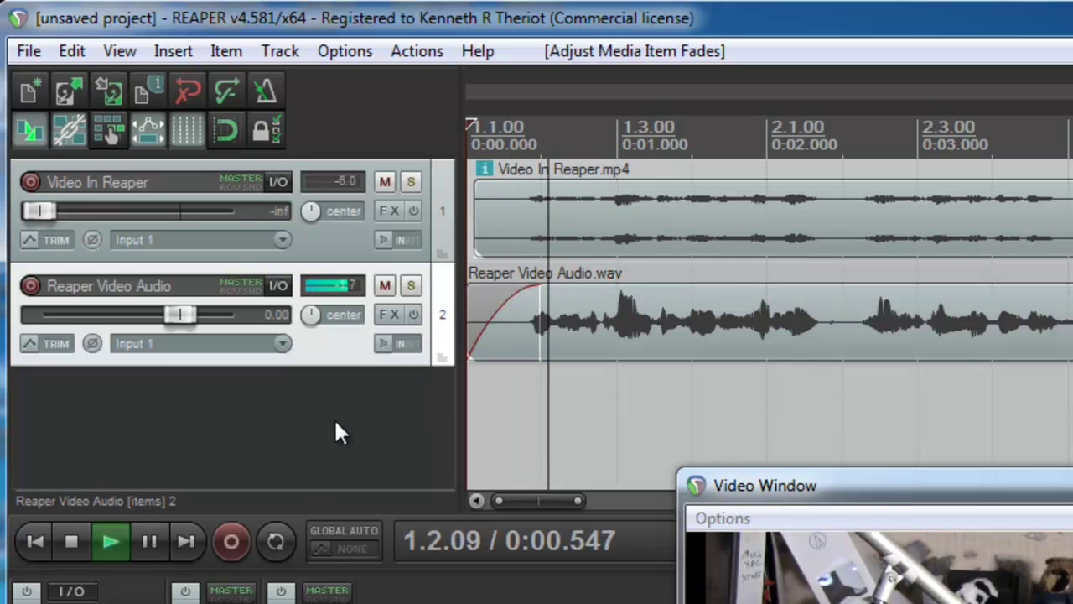
{"action": "key", "text": "space"}
{"action": "scroll", "coordinate": [535, 411], "scroll_direction": "down", "scroll_amount": 4}
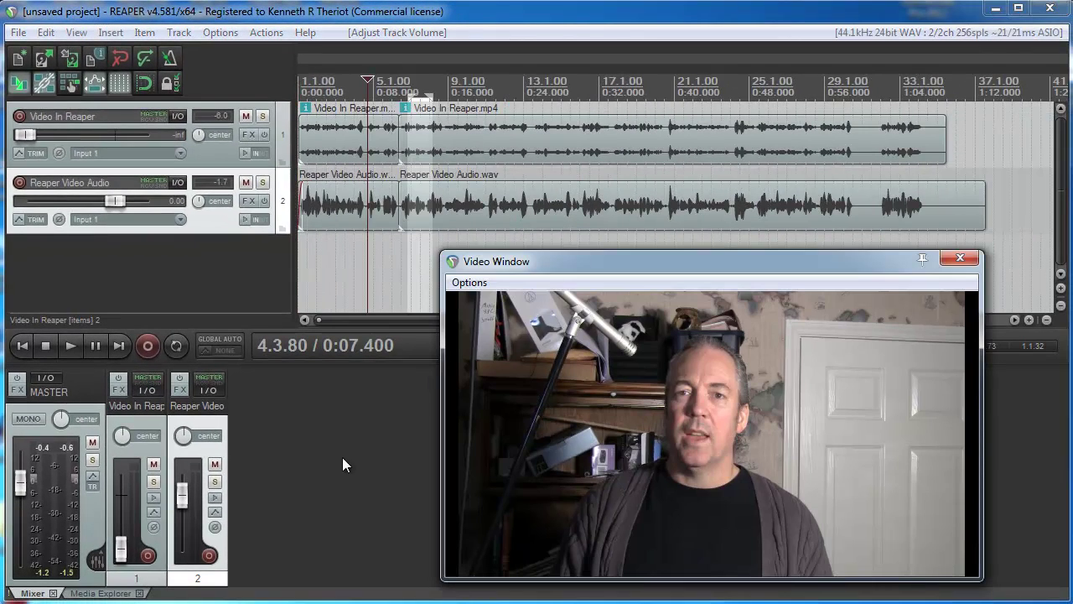
{"action": "left_click", "coordinate": [342, 458]}
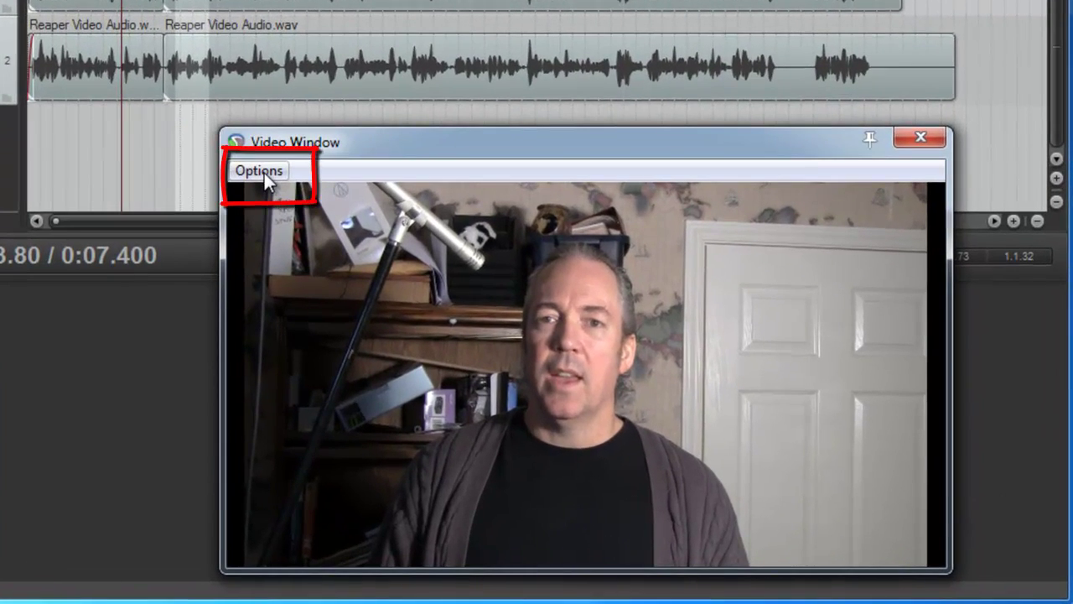
{"action": "left_click", "coordinate": [262, 171]}
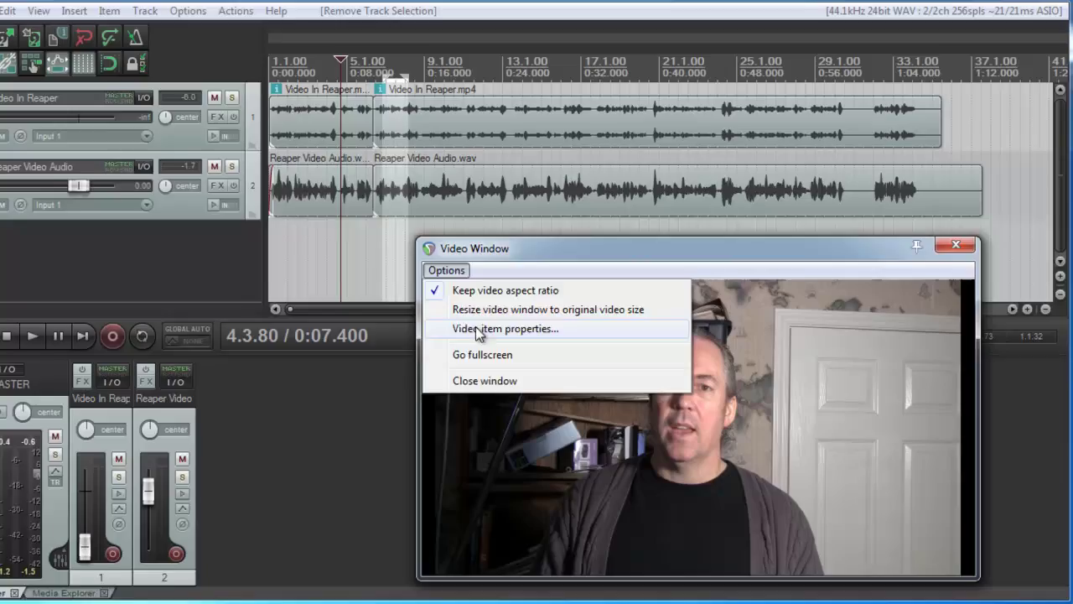
{"action": "left_click", "coordinate": [335, 259]}
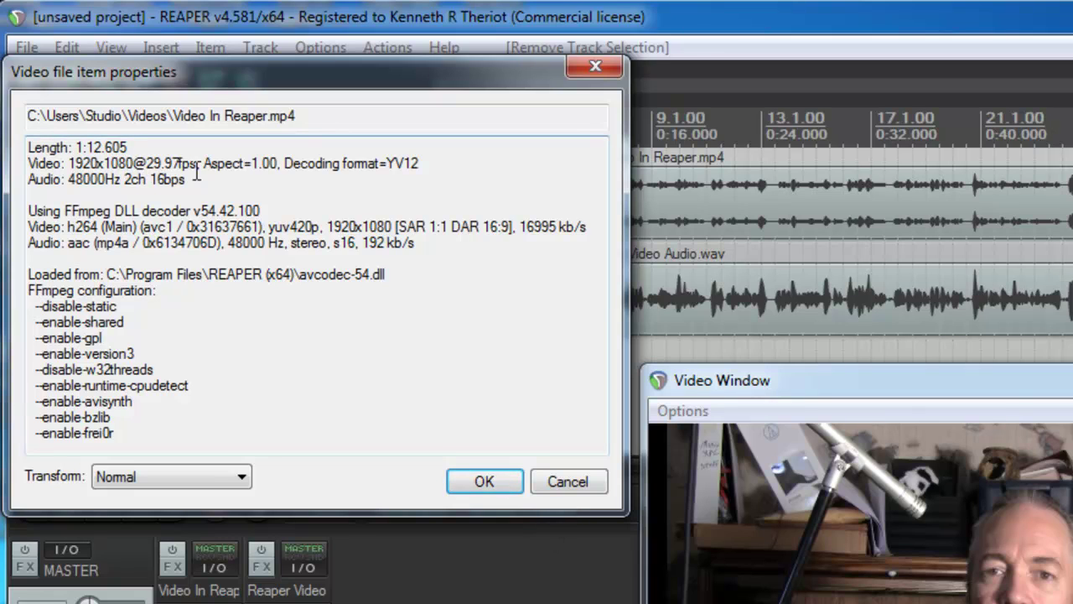
{"action": "left_click", "coordinate": [570, 483]}
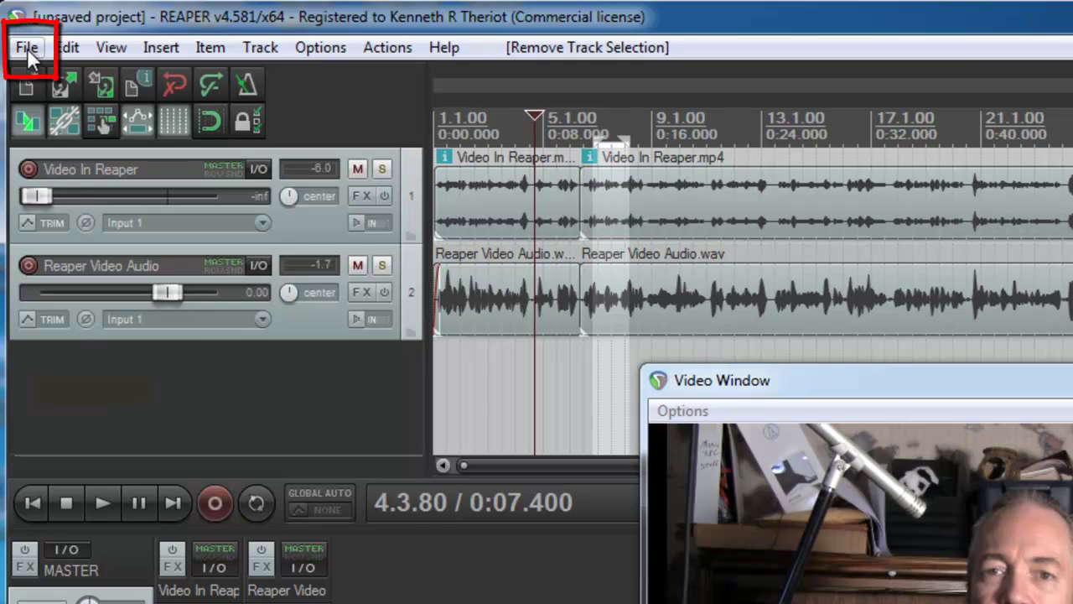
Open File > Render and name the output file 'Reaper Video Render'.
{"action": "left_click", "coordinate": [28, 48]}
{"action": "left_click", "coordinate": [69, 385]}
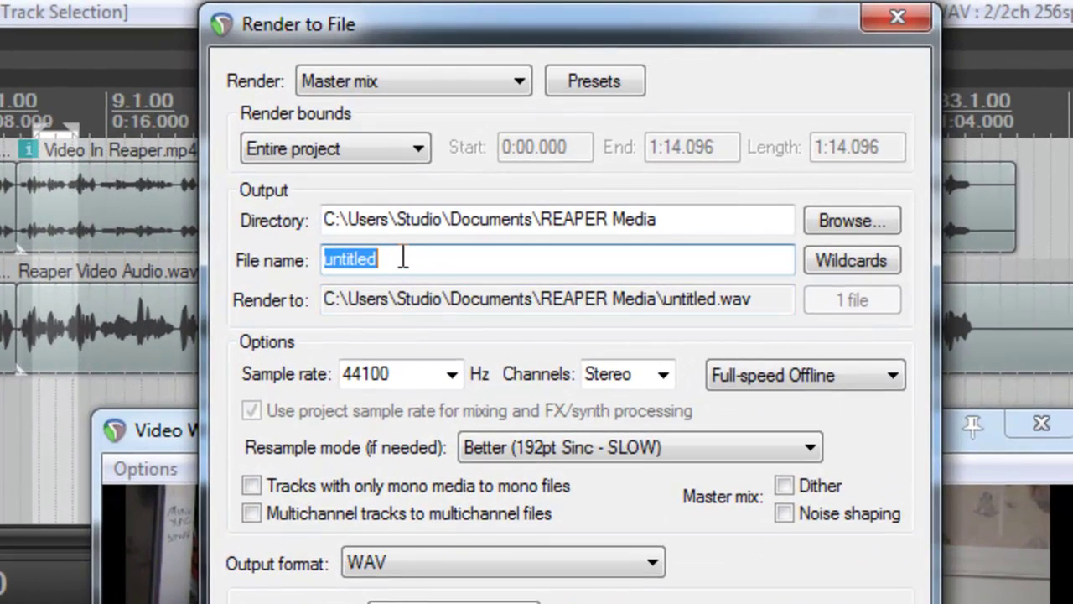
{"action": "type", "text": "Reaper V"}
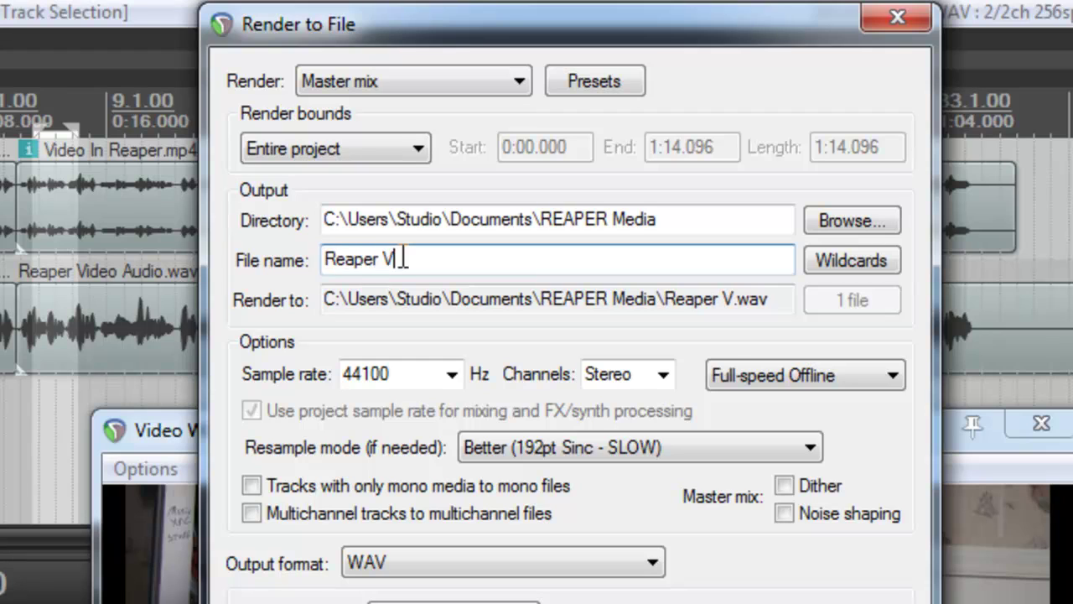
{"action": "type", "text": "ideo "}
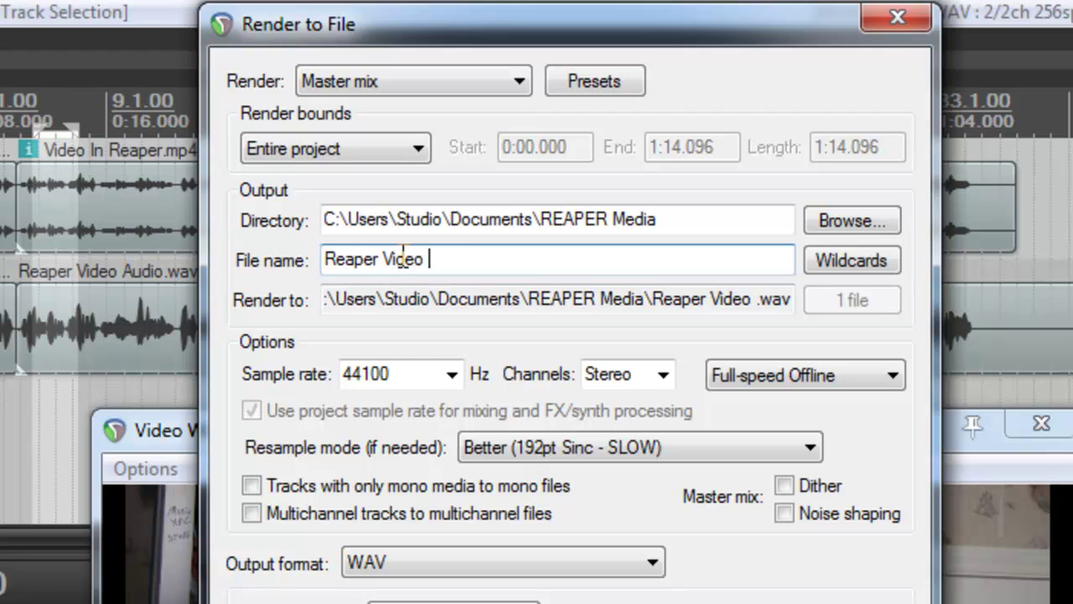
{"action": "type", "text": "Render"}
{"action": "left_click", "coordinate": [682, 225]}
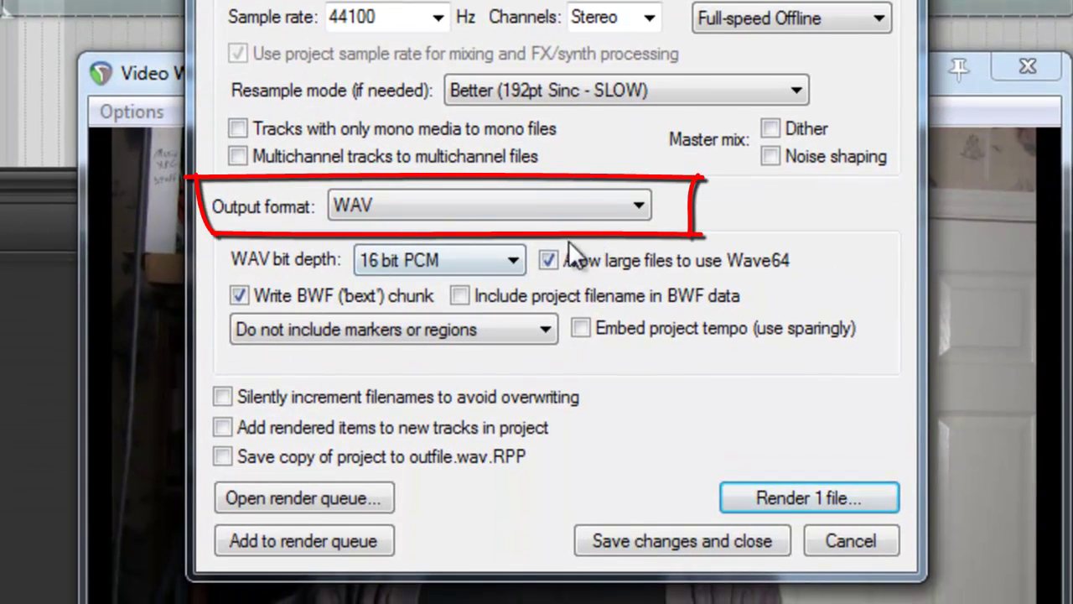
Set the render output format to Video (FFmpeg encoder) with the QT/MOV/MP4 container.
{"action": "left_click", "coordinate": [645, 202]}
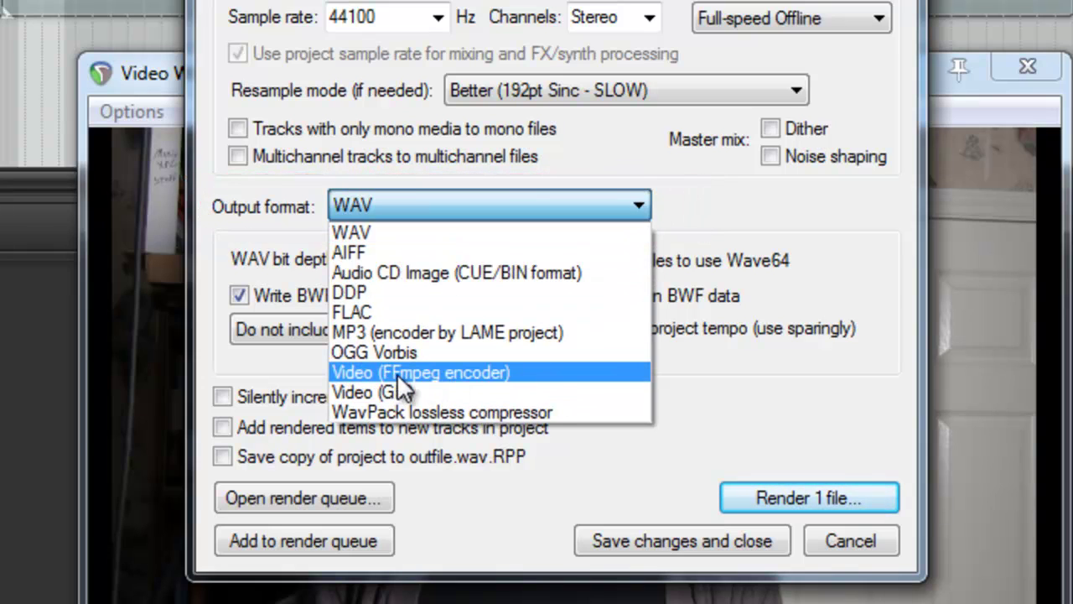
{"action": "left_click", "coordinate": [502, 370]}
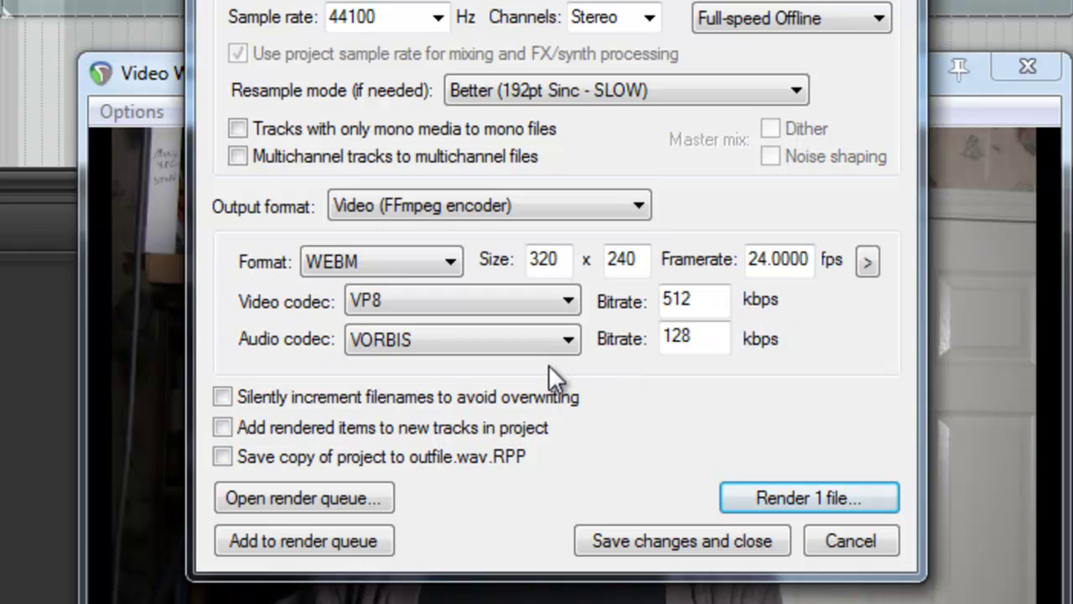
{"action": "left_click", "coordinate": [452, 258]}
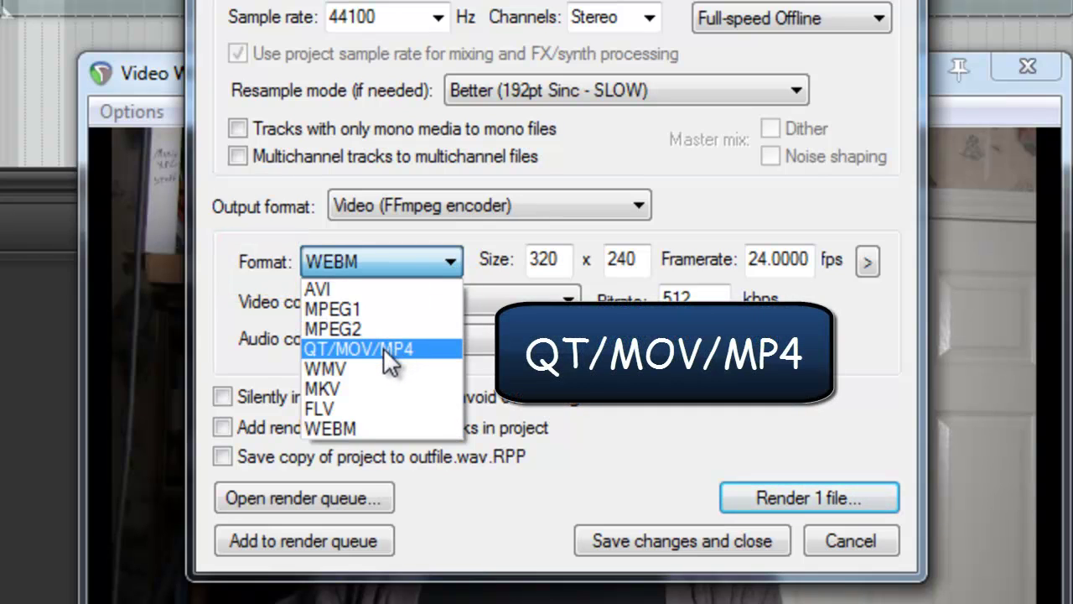
{"action": "left_click", "coordinate": [407, 347]}
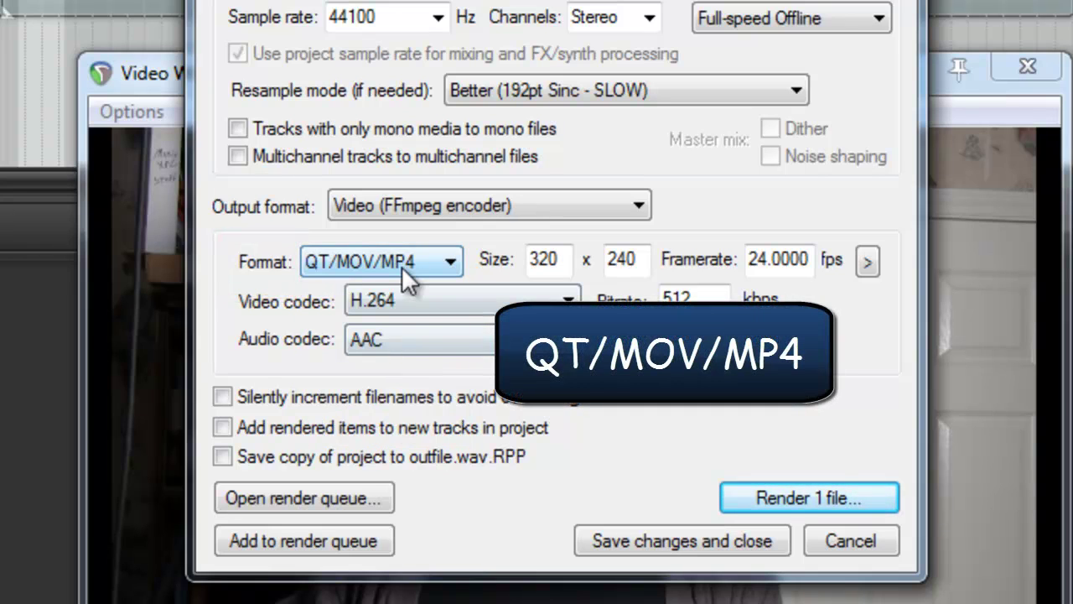
Set the video to 1280x720 at 29.97 fps, keep AAC audio, and render one file.
{"action": "left_click", "coordinate": [869, 261]}
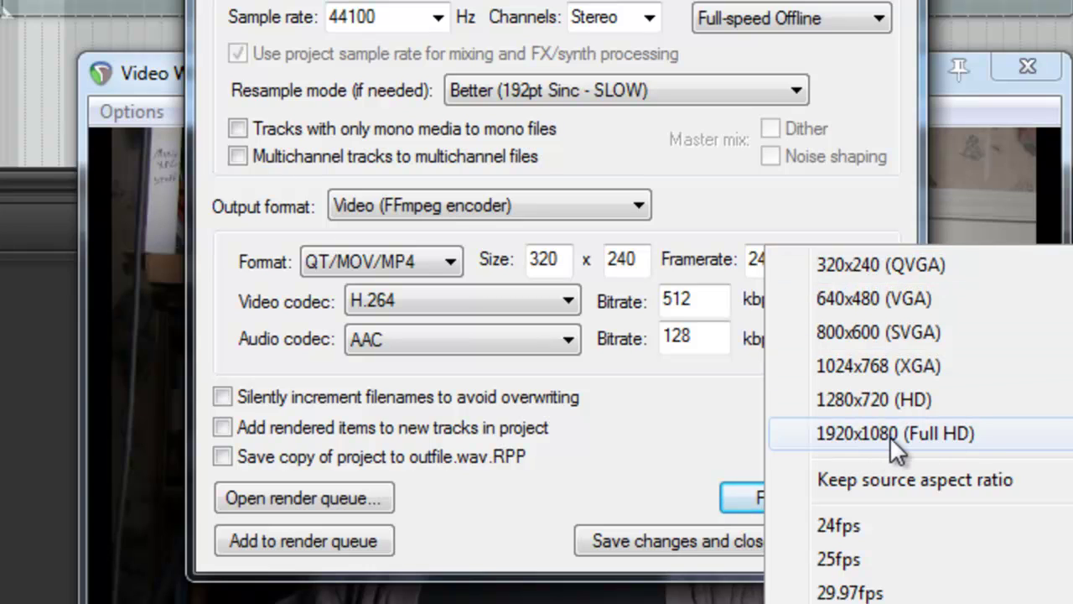
{"action": "left_click", "coordinate": [845, 397]}
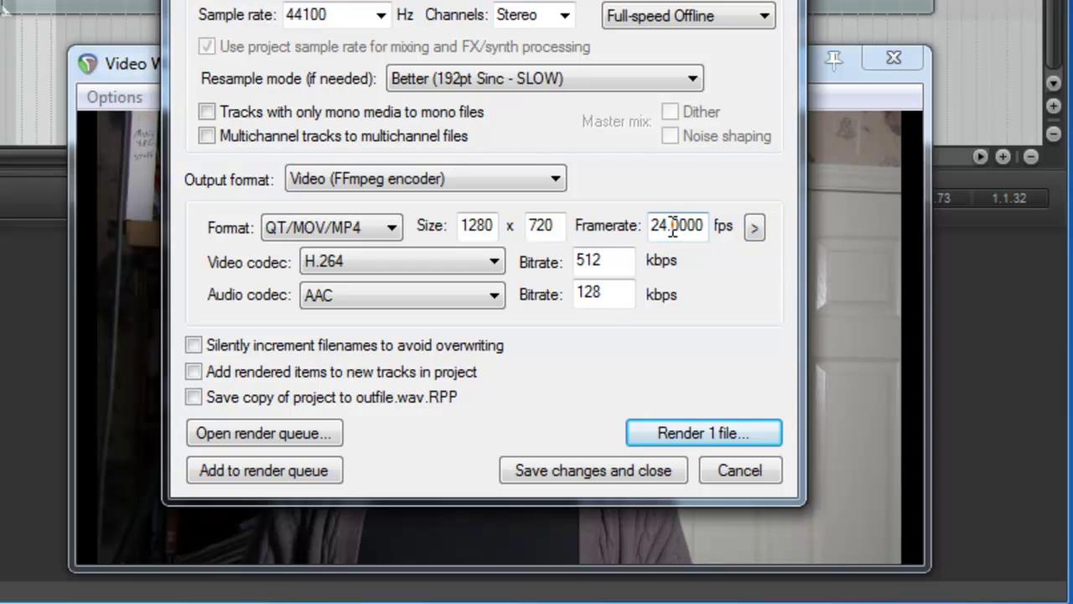
{"action": "left_click", "coordinate": [755, 227]}
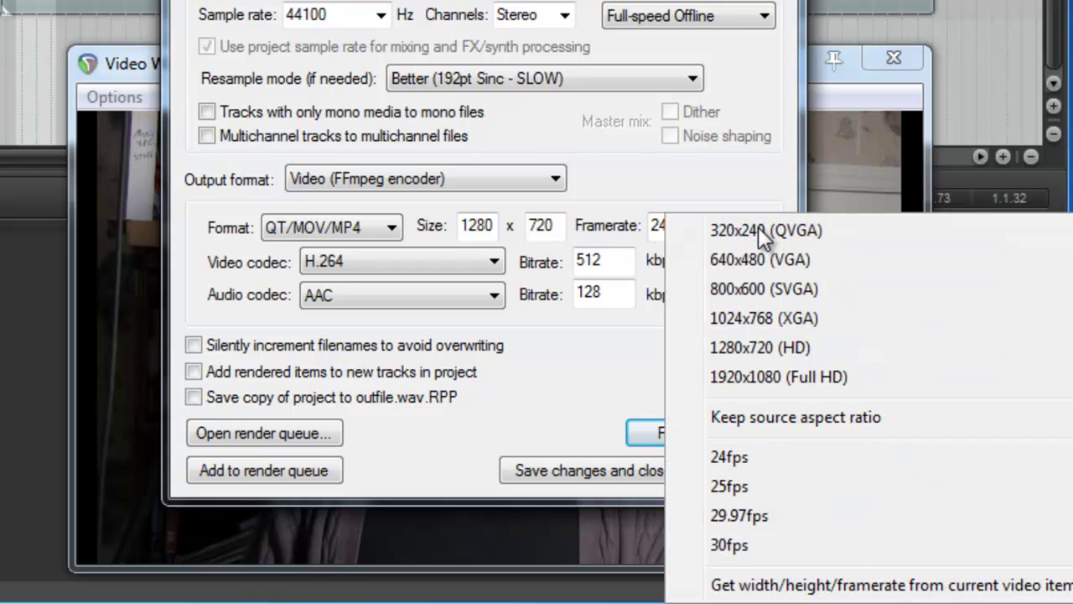
{"action": "left_click", "coordinate": [745, 516]}
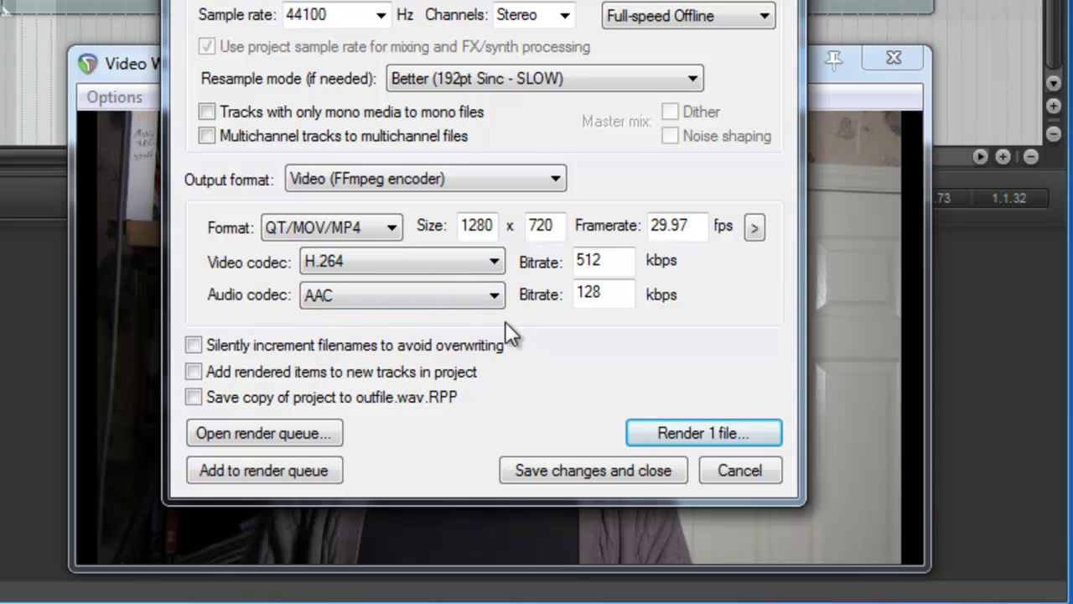
{"action": "left_click", "coordinate": [495, 296]}
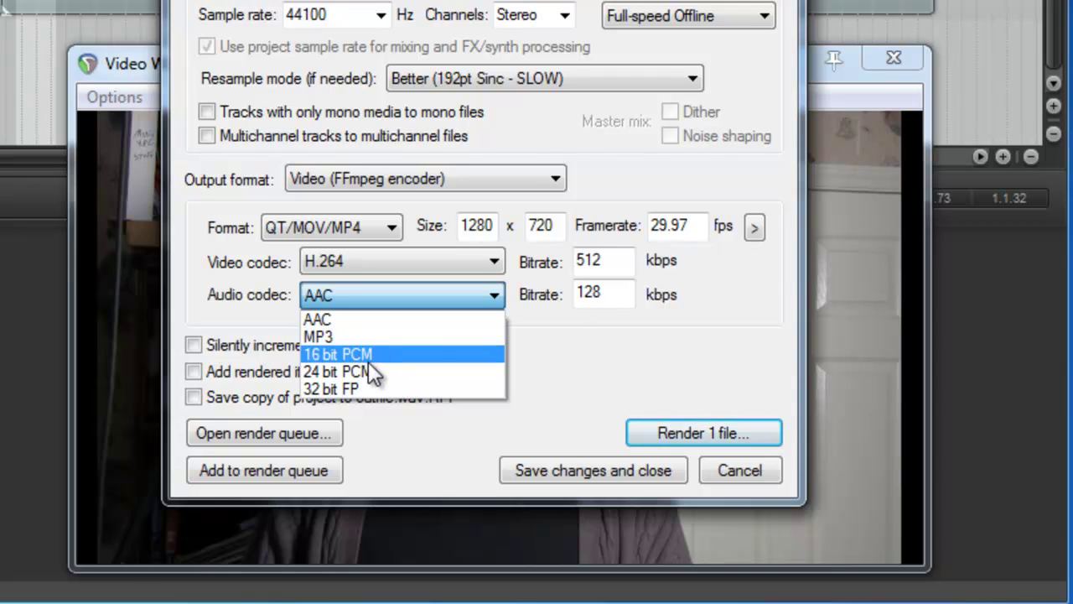
{"action": "left_click", "coordinate": [561, 345]}
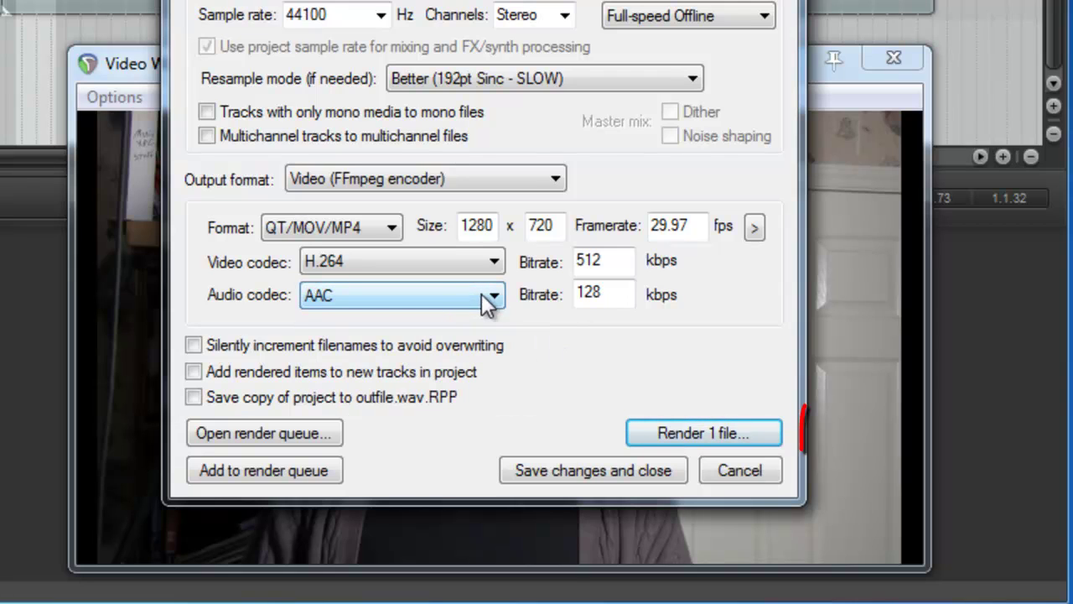
{"action": "left_click", "coordinate": [704, 433]}
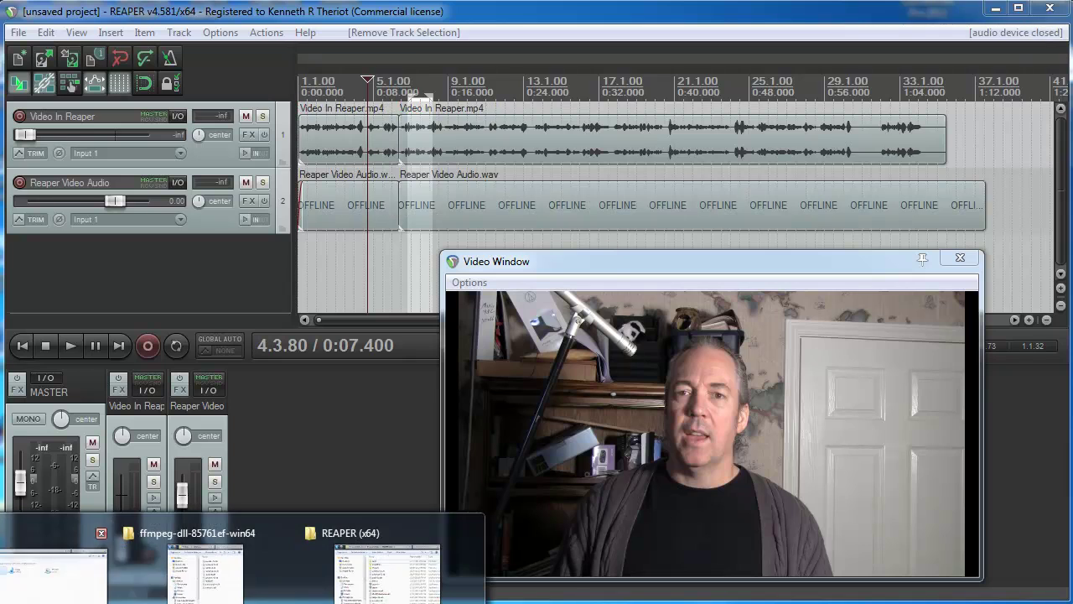
Open the REAPER Media folder in Windows Explorer to find the rendered file.
{"action": "left_click", "coordinate": [383, 539]}
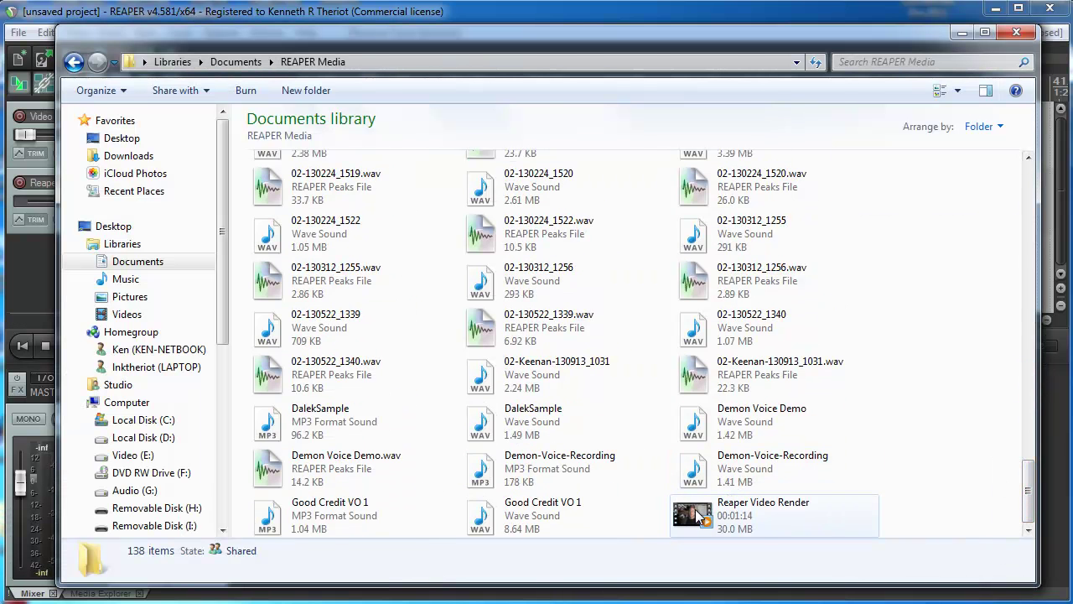
Play Reaper Video Render in Windows Media Player.
{"action": "left_click", "coordinate": [759, 513]}
{"action": "double_click", "coordinate": [758, 513]}
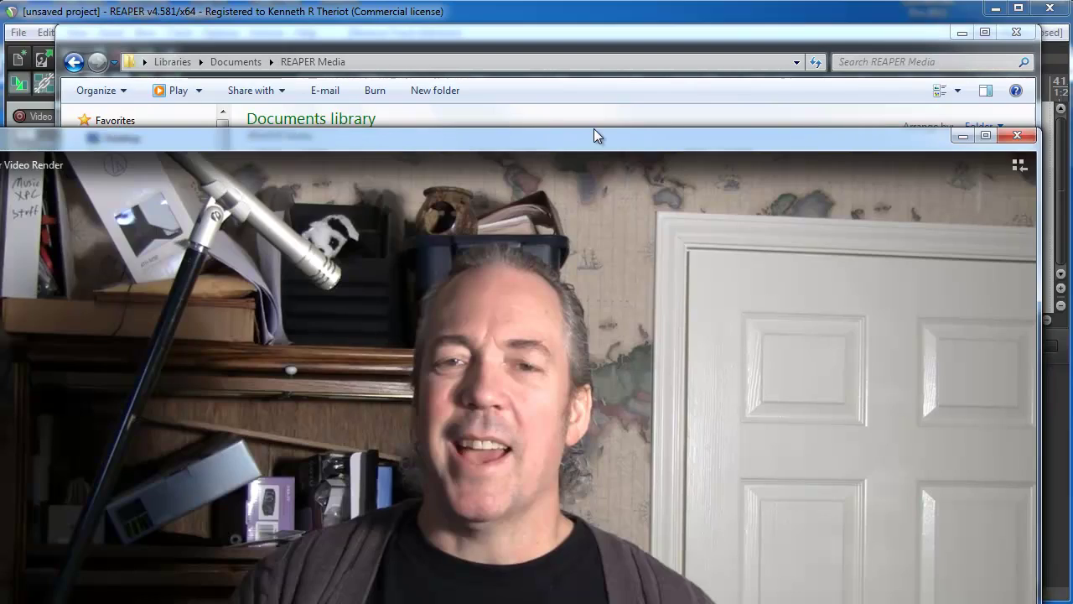